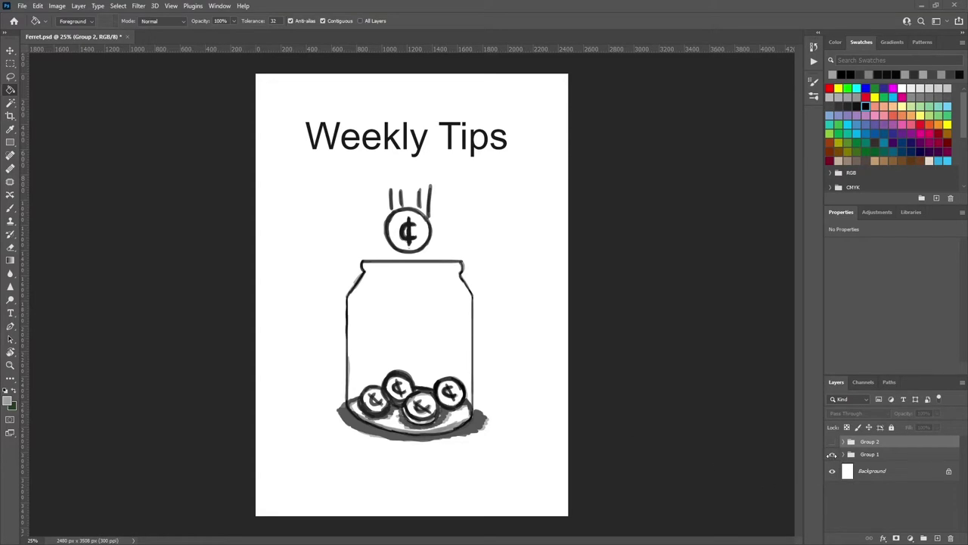
Step: Hide Group 1 and show Group 2 in the Ferret document
click(832, 455)
click(833, 442)
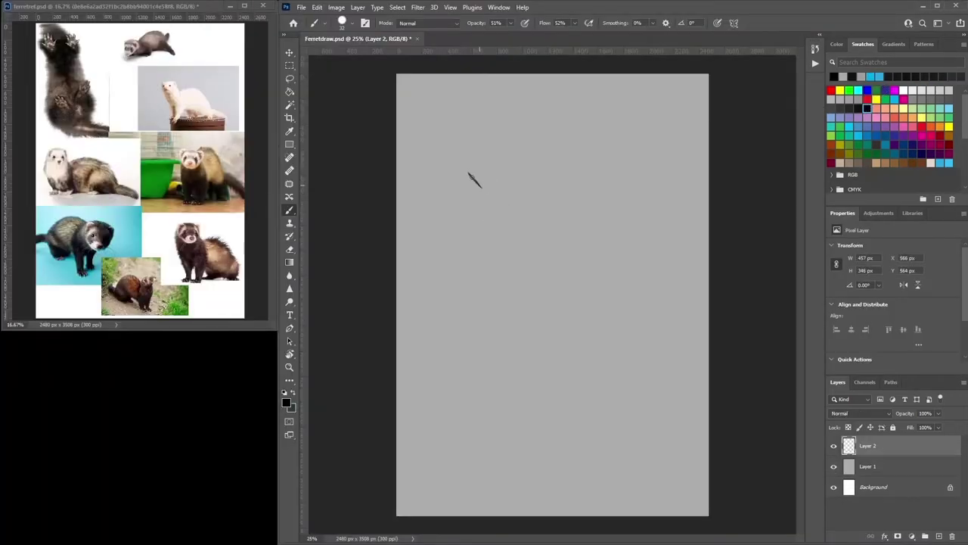
Step: Rough-sketch the ferret's two raised front paws and the upper sides of its body on Layer 2
mouse_move(471, 177)
mouse_down()
mouse_move(510, 180)
mouse_move(498, 198)
mouse_up()
mouse_move(459, 159)
mouse_down()
mouse_move(495, 195)
mouse_move(467, 174)
mouse_up()
mouse_move(573, 165)
mouse_down()
mouse_move(598, 198)
mouse_move(640, 155)
mouse_move(623, 177)
mouse_up()
drag(493, 192, 485, 271)
drag(458, 150, 495, 276)
drag(637, 165, 639, 319)
drag(492, 239, 511, 391)
drag(633, 304, 638, 392)
Step: Rough-sketch the two hind paws, the lower body curve and the tail running off to the right
mouse_move(640, 339)
mouse_down()
mouse_move(652, 297)
mouse_move(603, 370)
mouse_up()
mouse_move(511, 348)
mouse_down()
mouse_move(547, 369)
mouse_move(518, 388)
mouse_up()
drag(494, 296, 539, 445)
drag(643, 352, 708, 419)
drag(590, 455, 685, 450)
drag(500, 421, 666, 453)
Step: Scale the rough ferret sketch down and reposition it on the canvas
key(ctrl+t)
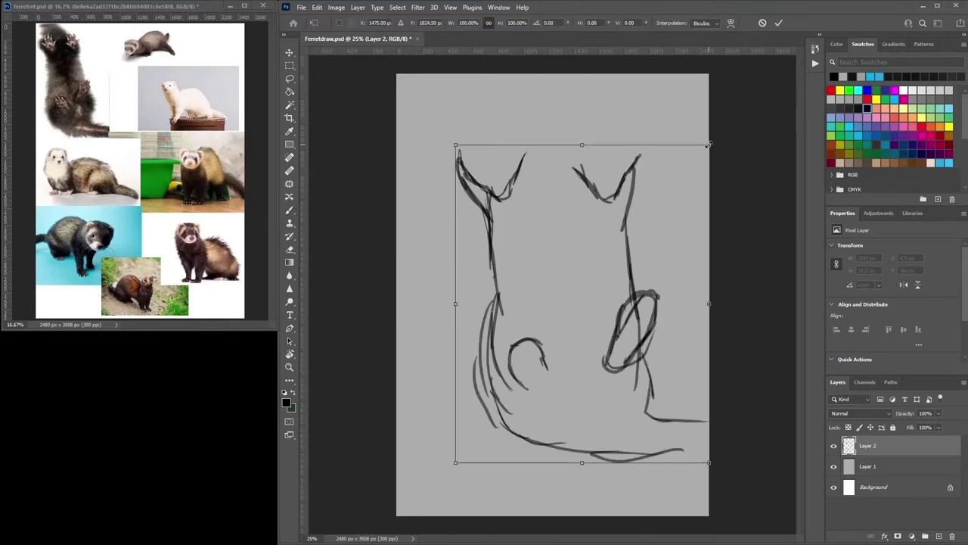
drag(708, 144, 662, 203)
drag(602, 253, 612, 220)
key(Return)
Step: Sketch the tops of both front paws and the rounded head outline between them
drag(614, 183, 609, 172)
drag(569, 189, 614, 181)
drag(469, 173, 518, 181)
mouse_move(471, 145)
mouse_down()
mouse_move(454, 175)
mouse_move(469, 90)
mouse_up()
mouse_move(463, 127)
mouse_down()
mouse_move(583, 141)
mouse_move(590, 154)
mouse_up()
Step: Rework the body's right side, belly curve and right hind leg with loose strokes
drag(614, 182, 599, 290)
mouse_move(492, 219)
mouse_down()
mouse_move(481, 368)
mouse_move(572, 435)
mouse_move(672, 432)
mouse_up()
drag(677, 397, 618, 365)
drag(617, 409, 625, 340)
drag(628, 378, 610, 318)
mouse_move(630, 324)
mouse_down()
mouse_move(605, 298)
mouse_move(610, 183)
mouse_move(570, 162)
mouse_up()
Step: Refine the rough hind paws, tail base and left side of the body with additional strokes
mouse_move(518, 180)
mouse_down()
mouse_move(484, 148)
mouse_move(467, 184)
mouse_up()
mouse_move(528, 328)
mouse_down()
mouse_move(523, 369)
mouse_move(539, 369)
mouse_up()
drag(600, 294, 587, 343)
mouse_move(633, 459)
mouse_down()
mouse_move(508, 407)
mouse_move(650, 459)
mouse_up()
mouse_move(619, 456)
mouse_down()
mouse_move(708, 445)
mouse_move(628, 368)
mouse_up()
drag(620, 414, 619, 333)
drag(525, 322, 560, 379)
drag(504, 405, 477, 312)
drag(475, 358, 483, 212)
drag(487, 265, 473, 202)
Step: Fade Layer 2 by lowering its opacity, add a new layer above it and adjust the brush
drag(938, 413, 900, 427)
click(939, 536)
right_click(602, 171)
click(672, 198)
Step: Draw cleaner lines for the left front paw and the outer edge of the right front paw on Layer 3
drag(580, 158, 571, 177)
scroll(469, 218, up, 2)
drag(481, 166, 536, 210)
drag(536, 209, 567, 121)
mouse_move(705, 86)
mouse_down()
mouse_move(671, 154)
mouse_move(692, 191)
mouse_move(676, 101)
mouse_move(693, 133)
mouse_move(708, 89)
mouse_move(717, 133)
mouse_up()
mouse_move(717, 133)
mouse_down()
mouse_move(718, 174)
mouse_move(707, 106)
mouse_up()
Step: Draw the toes, palm and wrist of the right front paw over the faded sketch
mouse_move(720, 157)
mouse_down()
mouse_move(728, 140)
mouse_move(739, 181)
mouse_up()
drag(741, 176, 760, 176)
mouse_move(743, 219)
mouse_down()
mouse_move(767, 171)
mouse_move(718, 259)
mouse_up()
drag(718, 260, 690, 236)
mouse_move(755, 212)
mouse_down()
mouse_move(753, 283)
mouse_move(708, 283)
mouse_up()
drag(786, 247, 769, 170)
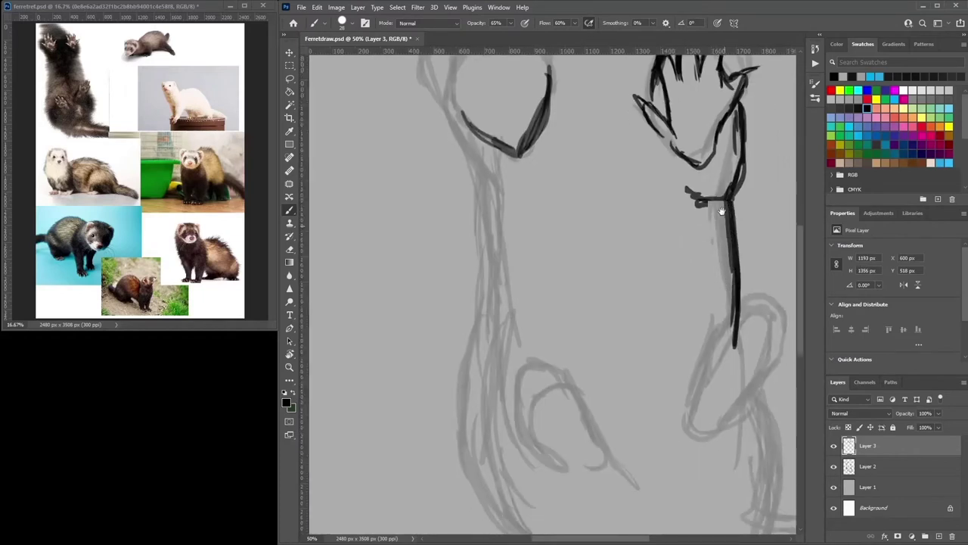
Step: Draw the body's right side, the right hind paw with its toes and the leg down to the tail base
drag(730, 219, 737, 363)
scroll(724, 158, down, 5)
mouse_move(718, 260)
mouse_down()
mouse_move(746, 228)
mouse_move(761, 267)
mouse_up()
drag(761, 266, 723, 325)
drag(711, 249, 679, 322)
drag(753, 329, 737, 398)
scroll(708, 361, down, 4)
drag(667, 376, 756, 378)
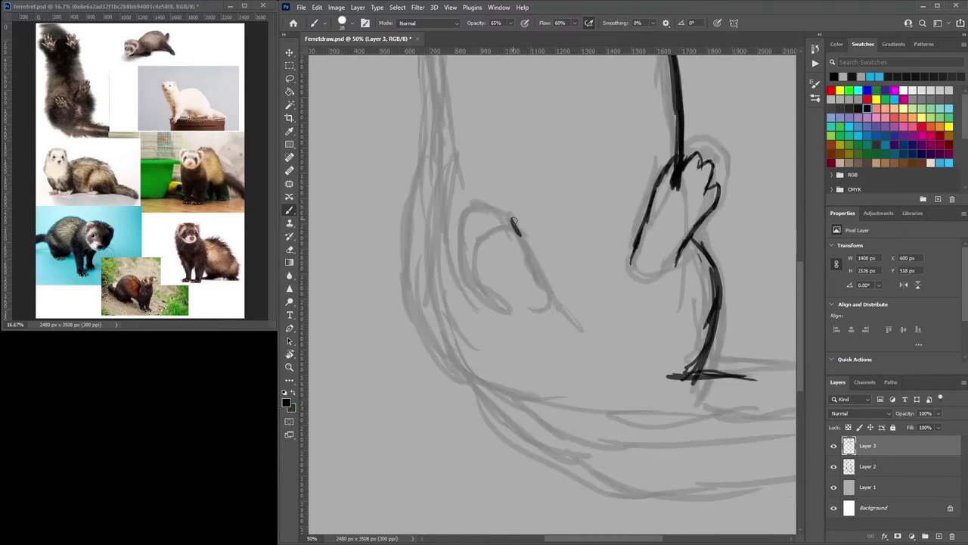
Step: Draw the left hind paw with its toes over the faded sketch
mouse_move(516, 231)
mouse_down()
mouse_move(500, 206)
mouse_move(505, 236)
mouse_move(484, 236)
mouse_move(454, 217)
mouse_move(451, 201)
mouse_up()
drag(450, 233, 478, 250)
drag(456, 250, 509, 286)
drag(516, 231, 543, 279)
drag(512, 285, 533, 278)
Step: Select the left hind paw lines, move them slightly down and clear the selection
key(l)
drag(530, 327, 545, 320)
key(v)
drag(500, 242, 511, 289)
click(289, 210)
key(ctrl+d)
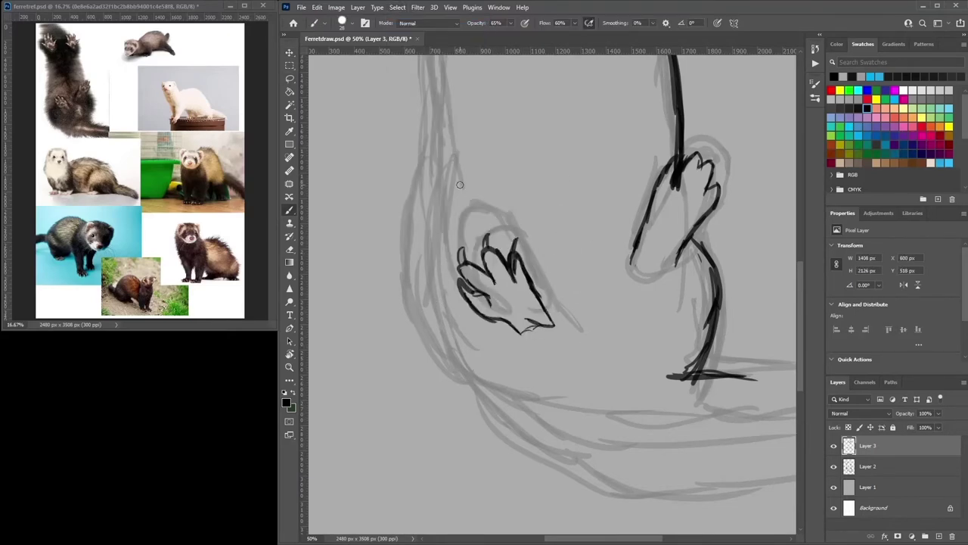
Step: Draw the left side of the body from the front leg down around the hip curve
drag(421, 168, 432, 362)
drag(422, 328, 484, 415)
drag(436, 357, 489, 410)
drag(415, 73, 421, 170)
drag(431, 163, 504, 421)
drag(478, 279, 491, 372)
drag(462, 244, 476, 294)
mouse_move(566, 192)
mouse_down()
mouse_move(596, 160)
mouse_move(512, 123)
mouse_move(464, 191)
mouse_up()
Step: Draw the left front paw's outer edge, toes and pointed claws
drag(463, 154, 493, 238)
drag(489, 105, 493, 129)
drag(510, 118, 519, 130)
drag(519, 96, 515, 120)
drag(549, 110, 543, 132)
drag(463, 233, 494, 286)
drag(446, 193, 478, 265)
drag(440, 158, 465, 225)
mouse_move(481, 114)
mouse_down()
mouse_move(444, 189)
mouse_move(512, 264)
mouse_up()
mouse_move(509, 221)
mouse_down()
mouse_move(511, 251)
mouse_move(560, 138)
mouse_up()
Step: Strengthen the right front paw and the body line beside it
drag(709, 188, 737, 301)
drag(706, 184, 746, 284)
drag(721, 233, 752, 302)
mouse_move(649, 137)
mouse_down()
mouse_move(734, 257)
mouse_move(707, 201)
mouse_up()
Step: Draw the upper and lower edges of the tail out to the canvas edge
key(ctrl+minus)
key(ctrl+minus)
drag(619, 409, 705, 415)
drag(665, 413, 708, 408)
drag(575, 459, 708, 449)
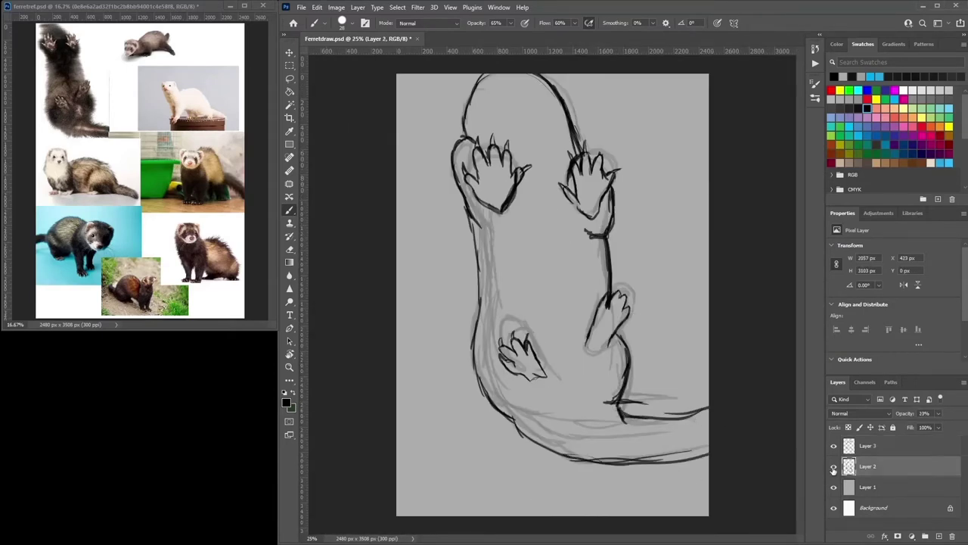
Step: Hide Layer 2, then move and scale down the cleaner ferret line drawing so it fits the canvas
click(833, 466)
click(290, 53)
drag(572, 112, 576, 128)
key(ctrl+t)
drag(614, 354, 598, 363)
key(Return)
Step: Fade Layer 3, add a new layer, and trace the head and left front paw outlines on it
drag(938, 413, 908, 426)
click(938, 536)
key(b)
mouse_move(466, 127)
mouse_down()
mouse_move(463, 97)
mouse_move(551, 114)
mouse_move(565, 174)
mouse_up()
drag(464, 113, 454, 226)
drag(442, 184, 460, 236)
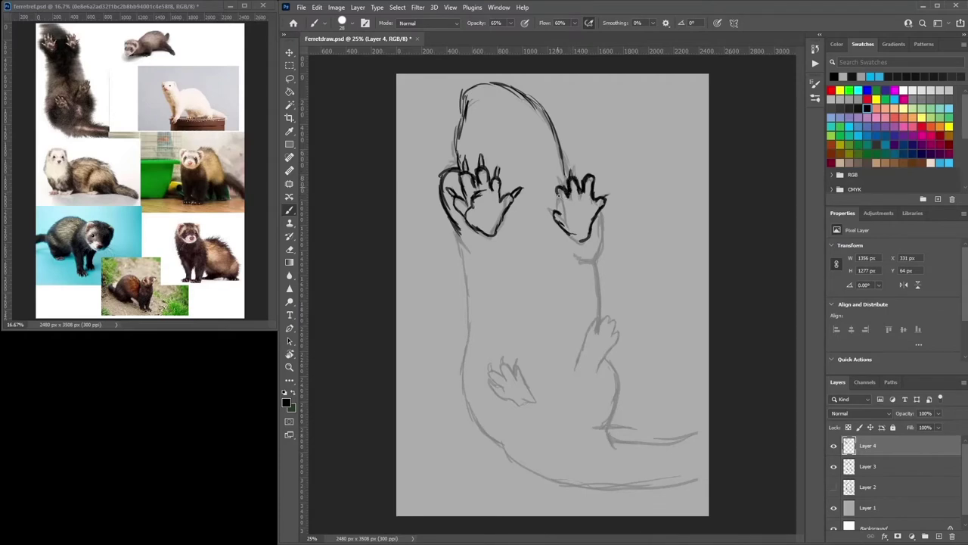
Step: Trace the right front wrist, the body's right side, the right hind paw and the leg below it
drag(605, 216, 591, 263)
mouse_move(598, 257)
mouse_down()
mouse_move(599, 316)
mouse_move(570, 359)
mouse_up()
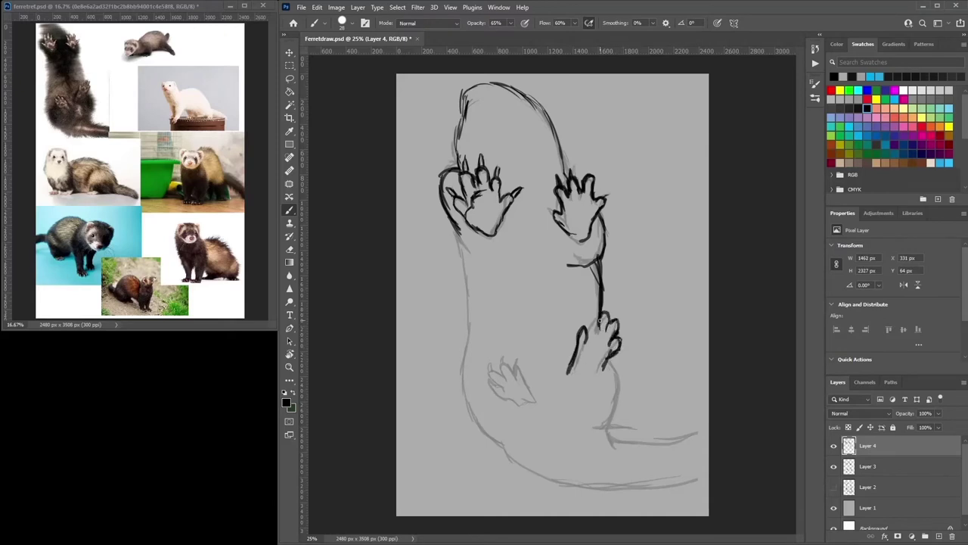
drag(587, 323, 592, 310)
drag(616, 361, 606, 426)
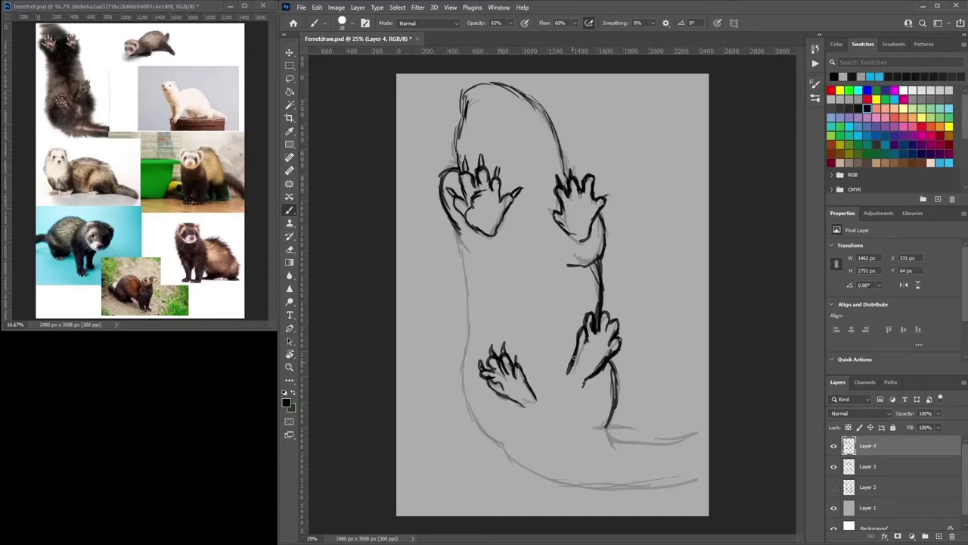
Step: Select the traced left hind paw, nudge it into a new position and clear the selection
click(289, 79)
drag(492, 338, 479, 346)
key(v)
drag(528, 371, 532, 379)
click(868, 507)
key(b)
click(397, 6)
click(409, 30)
Step: Trace the left side of the body, the belly curve, the hind heel and both tail edges
mouse_move(458, 232)
mouse_down()
mouse_move(469, 290)
mouse_move(461, 378)
mouse_move(496, 454)
mouse_move(586, 480)
mouse_up()
mouse_move(608, 420)
mouse_down()
mouse_move(614, 443)
mouse_move(708, 425)
mouse_up()
drag(575, 483, 614, 481)
drag(596, 365, 576, 386)
drag(619, 481, 705, 472)
Step: Hide Layer 3's sketch and toggle the top line layer off and on to check the drawing
click(834, 466)
click(834, 445)
click(833, 445)
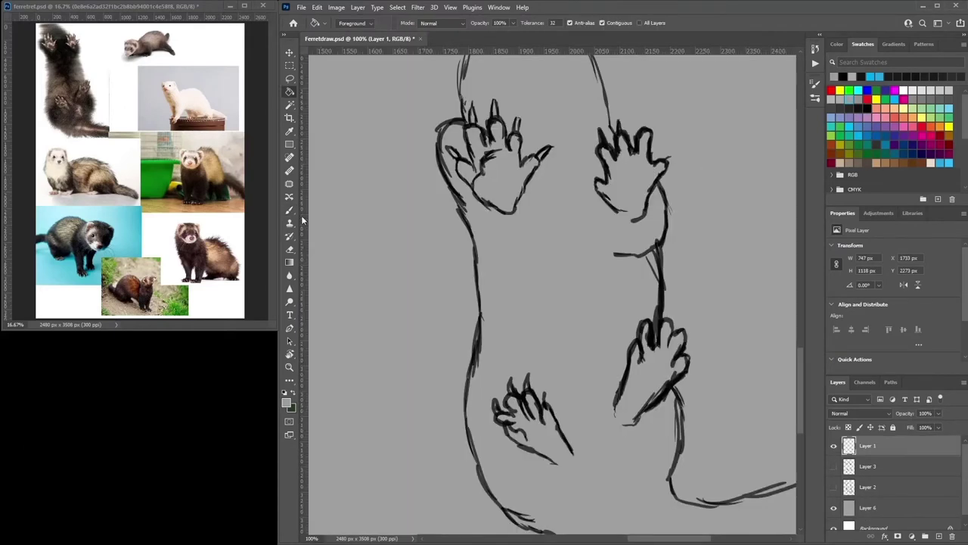
Step: Draw the paw pads on the front paws and the right hind paw with a thinner black brush
click(289, 210)
click(867, 108)
right_click(657, 180)
click(715, 207)
mouse_move(620, 177)
mouse_down()
mouse_move(640, 175)
mouse_move(652, 191)
mouse_up()
mouse_move(628, 186)
mouse_down()
mouse_move(646, 196)
mouse_move(628, 195)
mouse_move(647, 213)
mouse_up()
drag(521, 166, 487, 160)
drag(486, 163, 472, 189)
drag(662, 242, 655, 180)
mouse_move(639, 303)
mouse_down()
mouse_move(663, 298)
mouse_move(649, 306)
mouse_up()
mouse_move(649, 305)
mouse_down()
mouse_move(630, 301)
mouse_move(660, 264)
mouse_up()
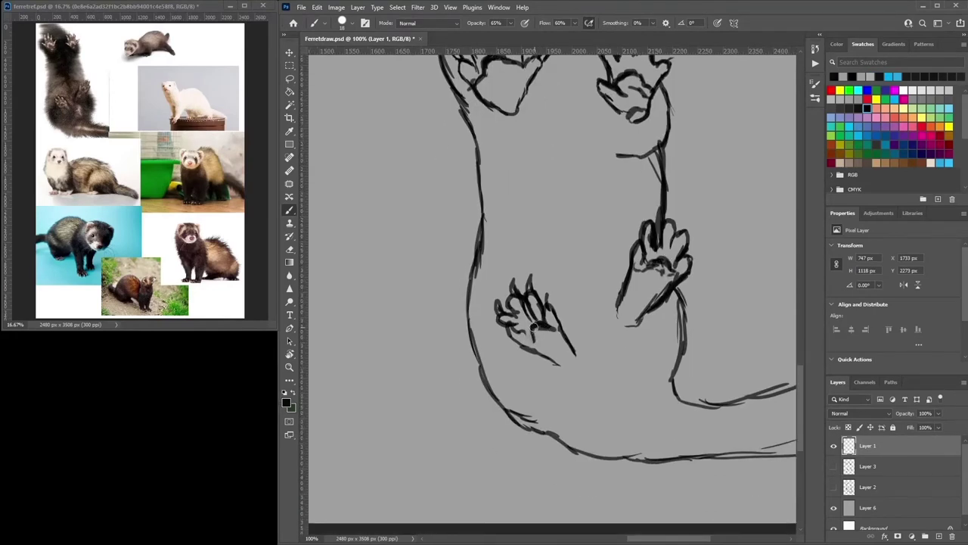
Step: Add finishing strokes to the ferret's paws and body outline
drag(644, 206, 669, 270)
mouse_move(521, 154)
mouse_down()
mouse_move(550, 145)
mouse_move(517, 162)
mouse_up()
drag(525, 169, 543, 167)
drag(683, 175, 684, 187)
drag(694, 357, 682, 368)
drag(729, 143, 736, 227)
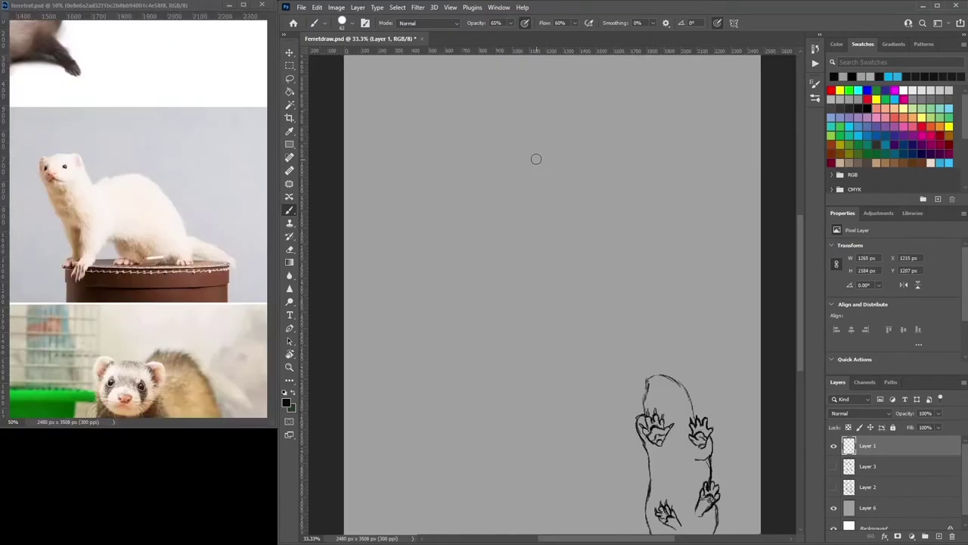
Step: Rough in the white ferret's head, neck, chest and front legs with a 31 px brush, following the reference photo
right_click(533, 156)
mouse_move(487, 135)
mouse_down()
mouse_move(467, 140)
mouse_move(460, 165)
mouse_up()
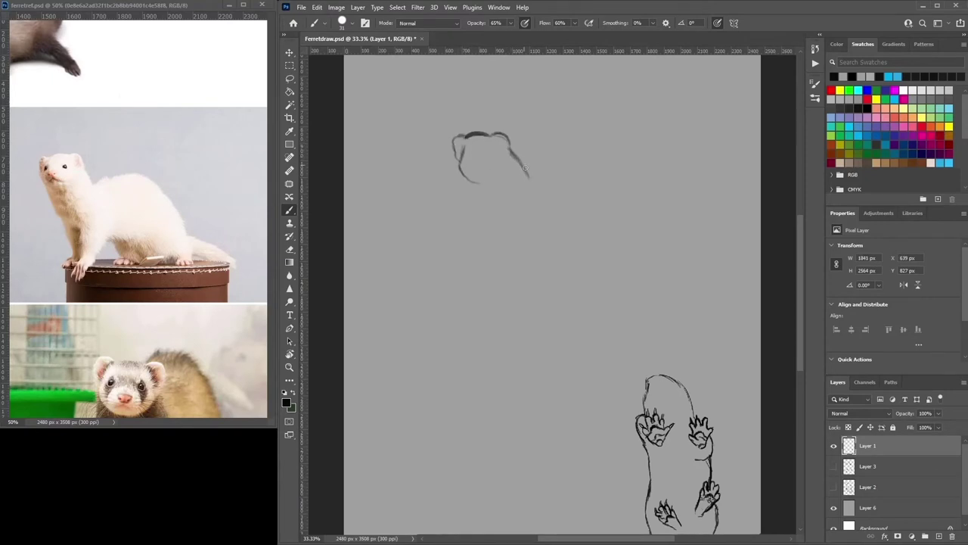
drag(533, 178, 558, 163)
mouse_move(463, 169)
mouse_down()
mouse_move(481, 212)
mouse_move(511, 225)
mouse_up()
drag(513, 148, 579, 156)
drag(486, 217, 537, 271)
drag(548, 250, 596, 260)
Step: Sketch the ferret's arched back, rump, hind feet and tail, and rough in the front paws
mouse_move(534, 171)
mouse_down()
mouse_move(610, 162)
mouse_move(655, 236)
mouse_up()
mouse_move(591, 255)
mouse_down()
mouse_move(603, 275)
mouse_move(696, 287)
mouse_move(688, 242)
mouse_up()
mouse_move(605, 157)
mouse_down()
mouse_move(689, 258)
mouse_move(740, 256)
mouse_up()
drag(687, 282, 760, 280)
drag(729, 283, 761, 277)
drag(504, 309, 521, 305)
mouse_move(508, 286)
mouse_down()
mouse_move(498, 303)
mouse_move(515, 271)
mouse_up()
mouse_move(518, 241)
mouse_down()
mouse_move(514, 262)
mouse_move(481, 282)
mouse_up()
drag(484, 286, 501, 279)
drag(492, 223, 502, 262)
Step: Reposition the rough ferret sketch on the canvas
key(v)
drag(594, 138, 574, 130)
key(ctrl+z)
drag(703, 201, 683, 193)
key(l)
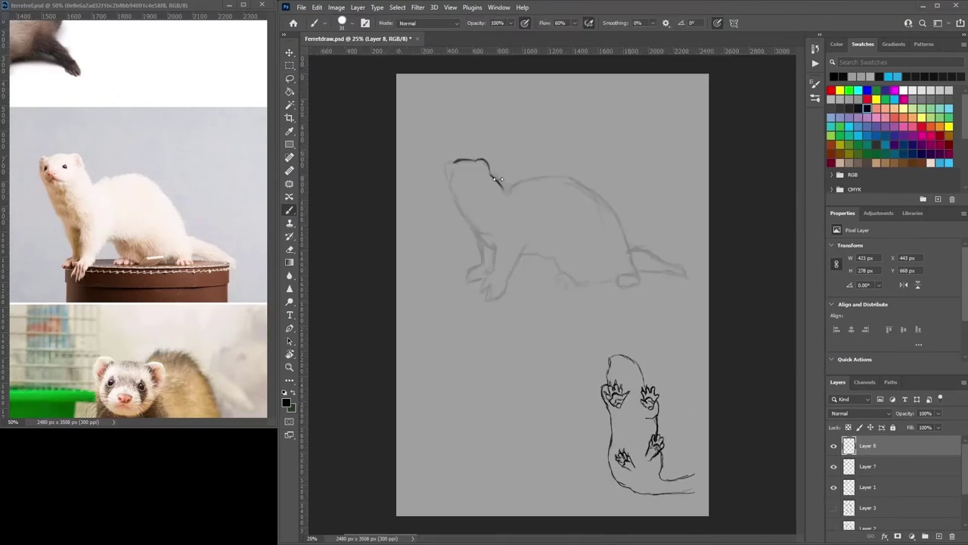
Step: Refine the ferret's head, ears, nape and start of the back on Layer 8 over the faded sketch
scroll(492, 179, up, 3)
drag(519, 208, 564, 186)
mouse_move(522, 205)
mouse_down()
mouse_move(616, 171)
mouse_move(560, 181)
mouse_up()
mouse_move(477, 166)
mouse_down()
mouse_move(513, 206)
mouse_move(454, 120)
mouse_move(490, 171)
mouse_up()
mouse_move(446, 120)
mouse_down()
mouse_move(366, 140)
mouse_move(391, 125)
mouse_move(359, 169)
mouse_up()
mouse_move(383, 130)
mouse_down()
mouse_move(365, 180)
mouse_move(391, 226)
mouse_move(423, 202)
mouse_up()
mouse_move(364, 183)
mouse_down()
mouse_move(410, 210)
mouse_move(454, 208)
mouse_move(468, 176)
mouse_up()
alt+click(435, 191)
Step: Draw the chest, both front legs with their toes and the belly line over the faded sketch
mouse_move(387, 213)
mouse_down()
mouse_move(454, 200)
mouse_move(396, 264)
mouse_move(453, 366)
mouse_move(455, 416)
mouse_move(407, 445)
mouse_move(423, 454)
mouse_move(477, 427)
mouse_move(490, 397)
mouse_move(489, 340)
mouse_move(454, 340)
mouse_up()
alt+click(375, 202)
mouse_move(580, 347)
mouse_down()
mouse_move(506, 482)
mouse_move(505, 459)
mouse_move(482, 507)
mouse_move(485, 445)
mouse_move(466, 496)
mouse_move(474, 519)
mouse_up()
mouse_move(471, 460)
mouse_down()
mouse_move(453, 484)
mouse_move(460, 445)
mouse_move(469, 448)
mouse_up()
mouse_move(490, 399)
mouse_down()
mouse_move(480, 424)
mouse_move(491, 376)
mouse_up()
drag(533, 450, 575, 353)
mouse_move(568, 369)
mouse_down()
mouse_move(599, 362)
mouse_move(629, 376)
mouse_move(635, 398)
mouse_move(677, 442)
mouse_move(730, 457)
mouse_move(687, 376)
mouse_up()
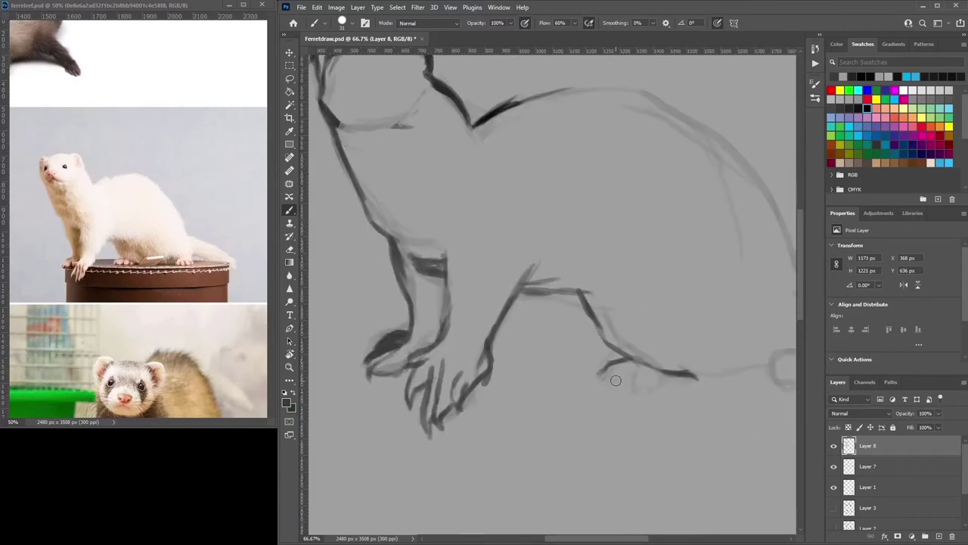
Step: Draw the toes of the far hind paw and the outline of the near hind paw
drag(612, 368, 607, 380)
mouse_move(620, 370)
mouse_down()
mouse_move(616, 383)
mouse_move(625, 384)
mouse_up()
drag(640, 368, 636, 388)
drag(644, 350, 558, 331)
drag(624, 357, 687, 333)
mouse_move(690, 335)
mouse_down()
mouse_move(681, 356)
mouse_move(705, 369)
mouse_up()
mouse_move(711, 351)
mouse_down()
mouse_move(712, 366)
mouse_move(726, 361)
mouse_up()
mouse_move(692, 336)
mouse_down()
mouse_move(745, 350)
mouse_move(739, 314)
mouse_up()
Step: Outline the ferret's rump, back curve and both edges of the tail
drag(742, 333, 611, 94)
mouse_move(613, 92)
mouse_down()
mouse_move(677, 133)
mouse_move(595, 108)
mouse_up()
mouse_move(614, 169)
mouse_down()
mouse_move(480, 148)
mouse_move(415, 121)
mouse_up()
mouse_move(588, 253)
mouse_down()
mouse_move(676, 286)
mouse_move(749, 334)
mouse_up()
drag(608, 311, 749, 337)
drag(501, 183, 899, 295)
Step: Draw the ferret's eyes, nose and mouth with sampled greys, and darken the belly line
drag(515, 173, 556, 167)
mouse_move(533, 199)
mouse_down()
mouse_move(525, 192)
mouse_move(508, 215)
mouse_up()
alt+click(508, 189)
alt+click(499, 184)
alt+click(613, 180)
drag(605, 180, 602, 172)
drag(664, 199, 627, 172)
alt+click(629, 171)
alt+click(642, 166)
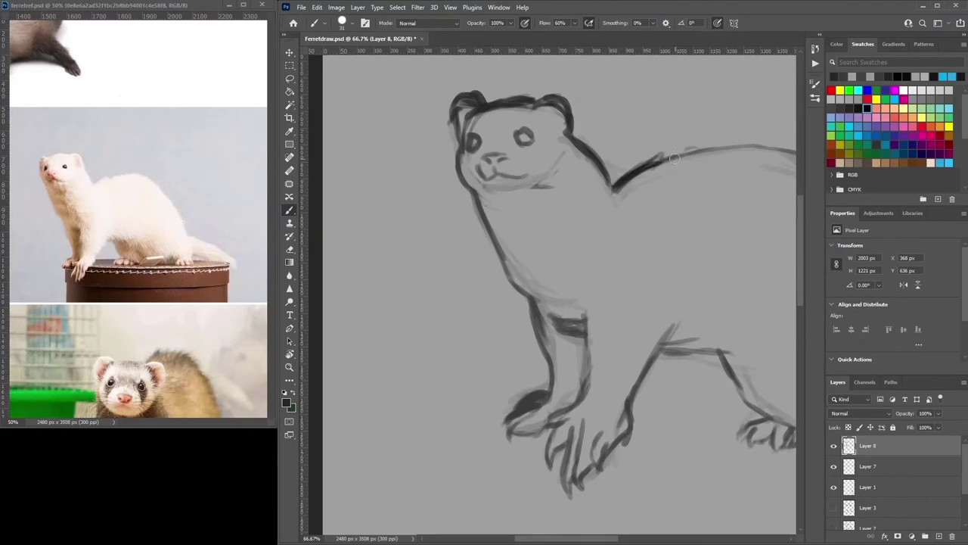
mouse_move(660, 346)
mouse_down()
mouse_move(724, 338)
mouse_move(744, 391)
mouse_up()
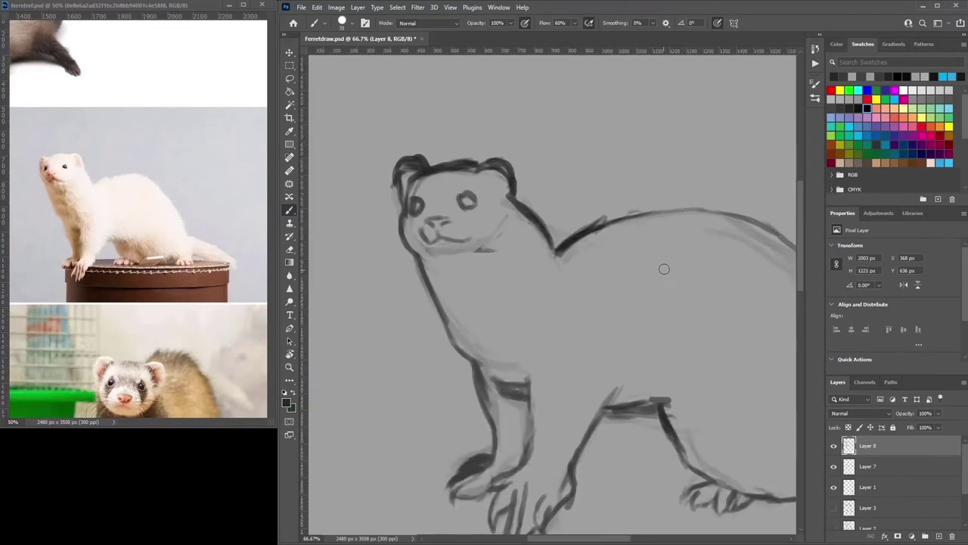
key(ctrl+minus)
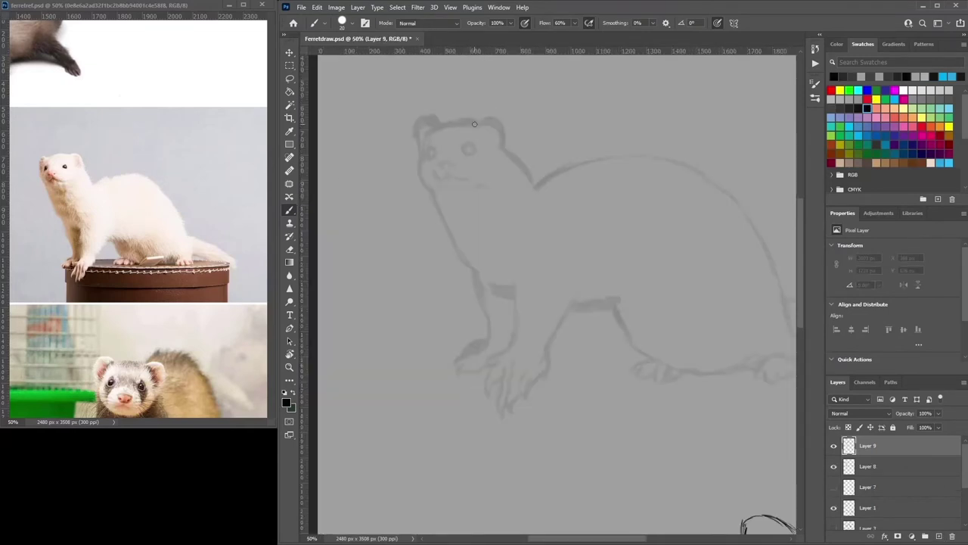
Step: Trace the top of the head, the nape and the long back curve in black on Layer 9
mouse_move(476, 123)
mouse_down()
mouse_move(431, 130)
mouse_move(478, 121)
mouse_move(431, 130)
mouse_move(470, 119)
mouse_move(446, 119)
mouse_up()
alt+click(465, 162)
mouse_move(431, 138)
mouse_down()
mouse_move(479, 127)
mouse_move(461, 116)
mouse_move(495, 126)
mouse_move(538, 178)
mouse_move(569, 161)
mouse_move(565, 176)
mouse_move(704, 189)
mouse_move(760, 265)
mouse_move(783, 317)
mouse_up()
alt+click(463, 118)
mouse_move(785, 323)
mouse_down()
mouse_move(724, 264)
mouse_move(739, 298)
mouse_up()
Step: Ink the ferret's ears, dark eyes, nose and mouth
drag(423, 106, 545, 171)
mouse_move(498, 125)
mouse_down()
mouse_move(478, 131)
mouse_move(494, 130)
mouse_move(478, 192)
mouse_up()
drag(487, 152, 529, 154)
drag(557, 135, 569, 151)
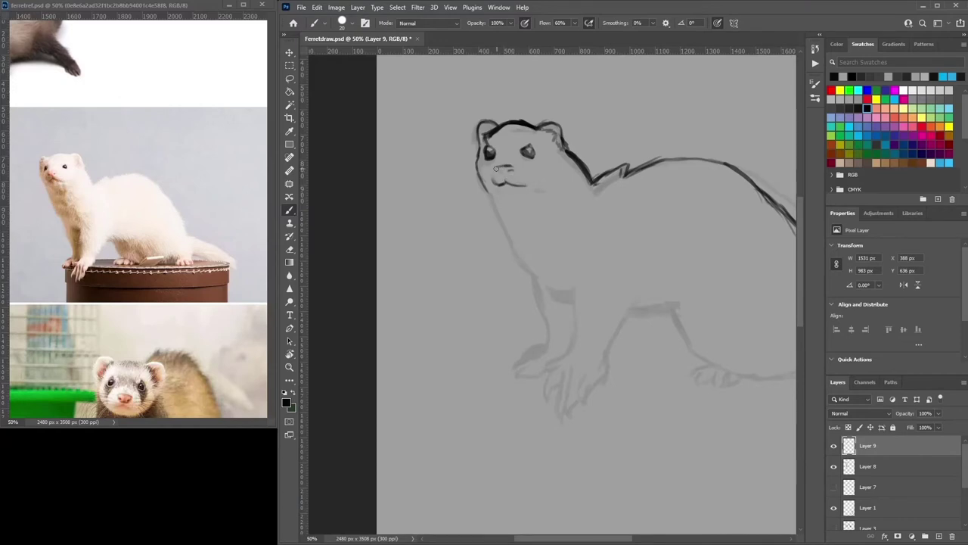
Step: Ink the chin, chest, front legs and front paws with individual toes
drag(489, 189, 504, 228)
drag(481, 185, 490, 198)
mouse_move(495, 208)
mouse_down()
mouse_move(535, 275)
mouse_move(548, 337)
mouse_move(526, 357)
mouse_move(574, 337)
mouse_move(576, 291)
mouse_move(575, 300)
mouse_up()
mouse_move(603, 353)
mouse_down()
mouse_move(634, 321)
mouse_move(673, 318)
mouse_move(571, 405)
mouse_move(572, 387)
mouse_move(557, 412)
mouse_up()
drag(564, 378, 558, 400)
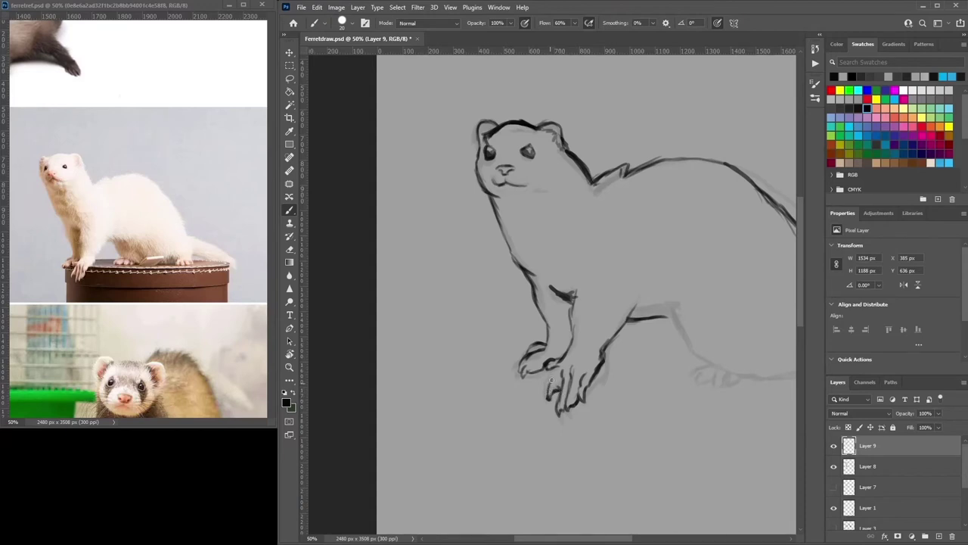
Step: Ink the inner thigh, the far hind paw's toes and the lower belly line
mouse_move(652, 319)
mouse_down()
mouse_move(659, 337)
mouse_move(705, 358)
mouse_move(637, 330)
mouse_up()
mouse_move(629, 328)
mouse_down()
mouse_move(608, 340)
mouse_move(637, 348)
mouse_move(738, 341)
mouse_up()
drag(628, 328, 650, 348)
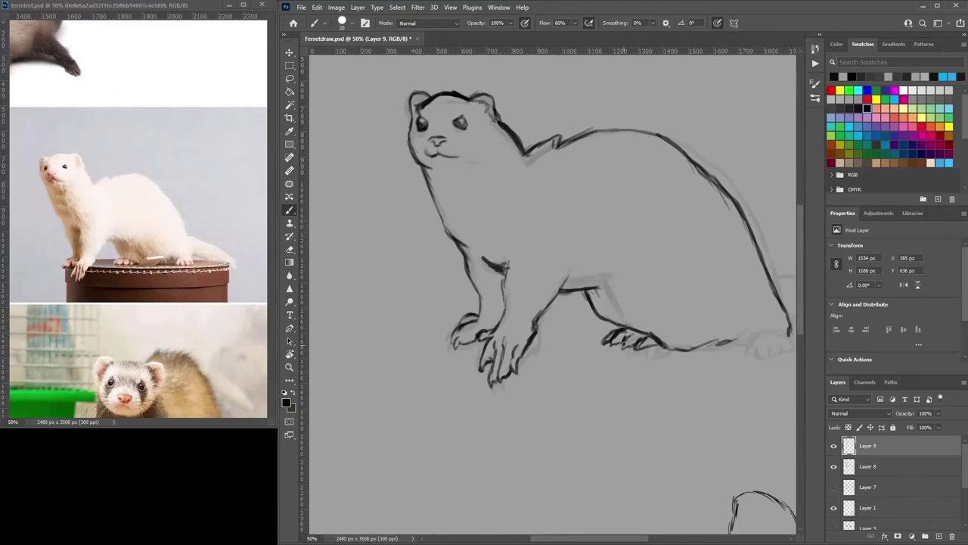
mouse_move(658, 345)
mouse_down()
mouse_move(715, 326)
mouse_move(717, 343)
mouse_move(745, 340)
mouse_move(745, 352)
mouse_move(758, 340)
mouse_move(709, 328)
mouse_up()
Step: Ink the near hind paw and both tail edges, and hide Layer 8's sketch
mouse_move(702, 337)
mouse_down()
mouse_move(732, 344)
mouse_move(615, 311)
mouse_up()
drag(619, 257, 700, 275)
mouse_move(632, 291)
mouse_down()
mouse_move(685, 309)
mouse_move(748, 317)
mouse_up()
drag(692, 274, 749, 313)
drag(675, 298, 749, 317)
drag(679, 267, 709, 282)
drag(624, 256, 646, 253)
key(ctrl+minus)
click(834, 466)
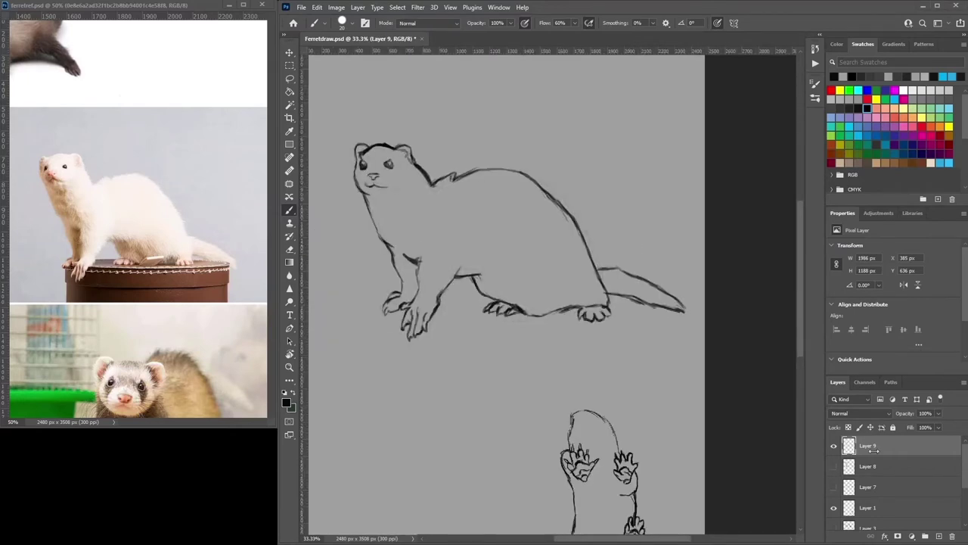
Step: Hatch shading under the belly and on the far front leg with a 23 px brush, and reinforce the back line
right_click(472, 240)
click(537, 267)
drag(467, 275, 492, 275)
drag(490, 278, 505, 272)
drag(513, 311, 572, 309)
drag(416, 264, 413, 283)
drag(410, 262, 407, 298)
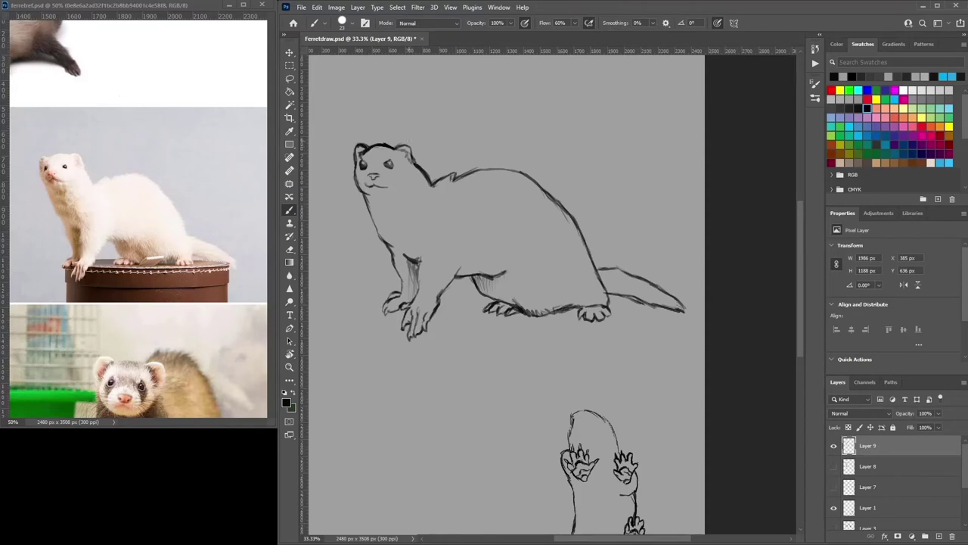
mouse_move(452, 179)
mouse_down()
mouse_move(419, 166)
mouse_move(433, 191)
mouse_move(521, 171)
mouse_up()
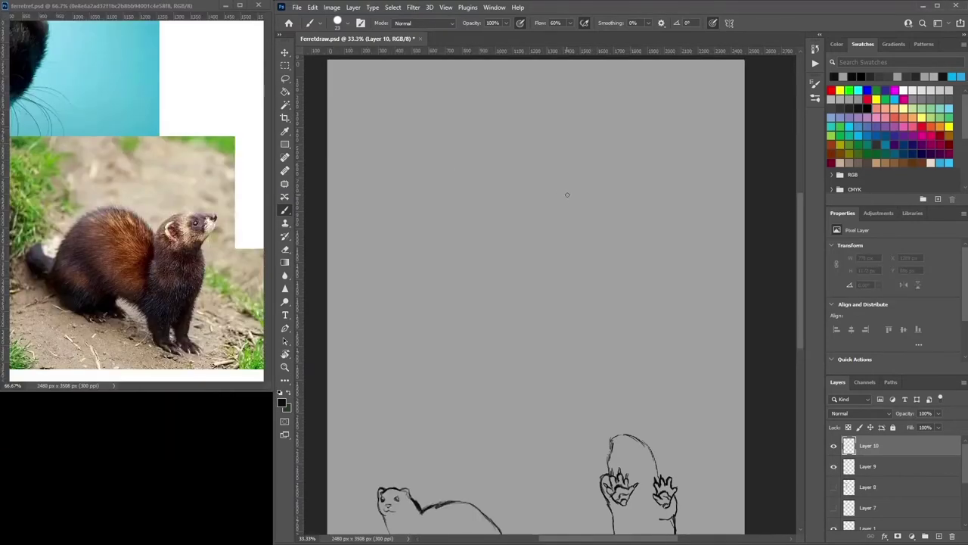
Step: Rough in the dark ferret's head, neck and chest on Layer 10 above the other drawings
mouse_move(567, 200)
mouse_down()
mouse_move(597, 168)
mouse_move(655, 167)
mouse_up()
mouse_move(585, 170)
mouse_down()
mouse_move(658, 173)
mouse_move(662, 203)
mouse_move(629, 250)
mouse_up()
drag(569, 186, 564, 227)
drag(636, 224, 649, 302)
drag(566, 206, 584, 300)
Step: Sketch the dark ferret's arched back, rump, tail and belly line
mouse_move(594, 180)
mouse_down()
mouse_move(588, 202)
mouse_move(521, 196)
mouse_up()
drag(567, 224, 462, 189)
mouse_move(549, 204)
mouse_down()
mouse_move(484, 217)
mouse_move(417, 286)
mouse_up()
drag(436, 214, 416, 284)
mouse_move(417, 284)
mouse_down()
mouse_move(383, 261)
mouse_move(370, 290)
mouse_up()
mouse_move(371, 292)
mouse_down()
mouse_move(496, 337)
mouse_move(516, 281)
mouse_up()
drag(518, 288, 578, 324)
Step: Sketch the dark ferret's front legs and paws and the front edge of the chest
drag(572, 289, 597, 364)
drag(618, 326, 628, 363)
mouse_move(616, 347)
mouse_down()
mouse_move(641, 370)
mouse_move(598, 364)
mouse_move(665, 336)
mouse_move(655, 321)
mouse_up()
drag(633, 358, 616, 319)
drag(640, 227, 658, 333)
drag(659, 279, 658, 350)
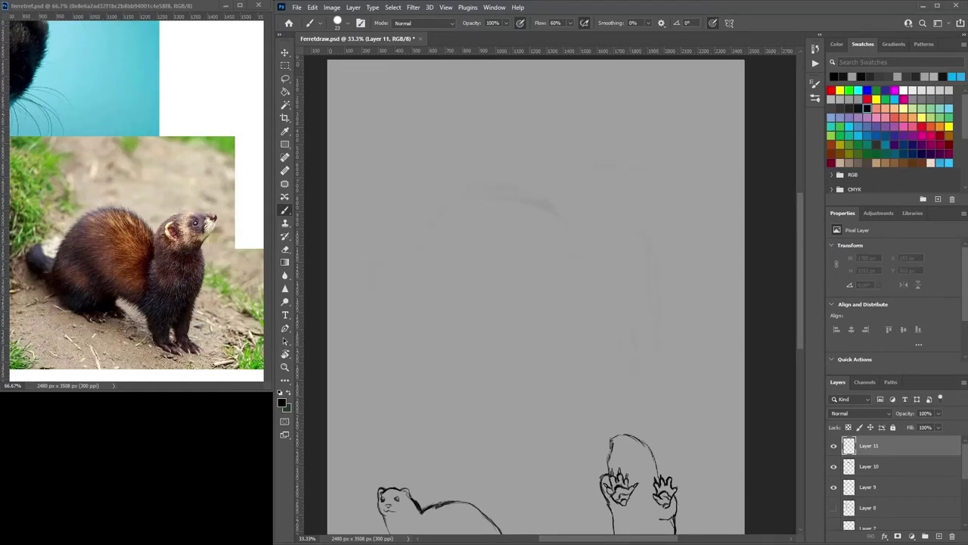
Step: Ink the dark ferret's head, face, back, chest and front paws on Layer 11 over the faded sketch
drag(572, 182, 585, 169)
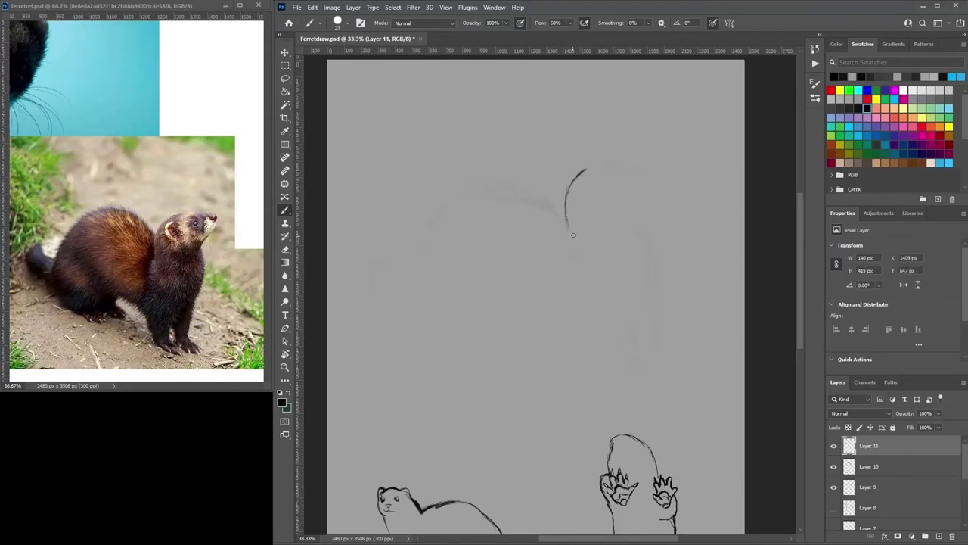
mouse_move(568, 216)
mouse_down()
mouse_move(488, 182)
mouse_move(426, 265)
mouse_move(421, 314)
mouse_move(465, 336)
mouse_move(572, 255)
mouse_up()
drag(549, 321, 574, 345)
drag(635, 216, 658, 203)
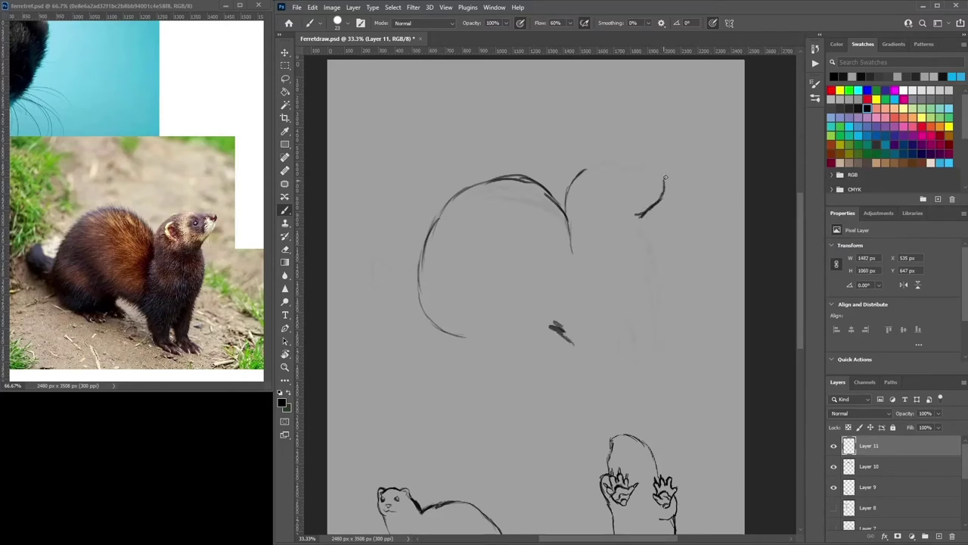
mouse_move(643, 165)
mouse_down()
mouse_move(584, 168)
mouse_move(666, 176)
mouse_up()
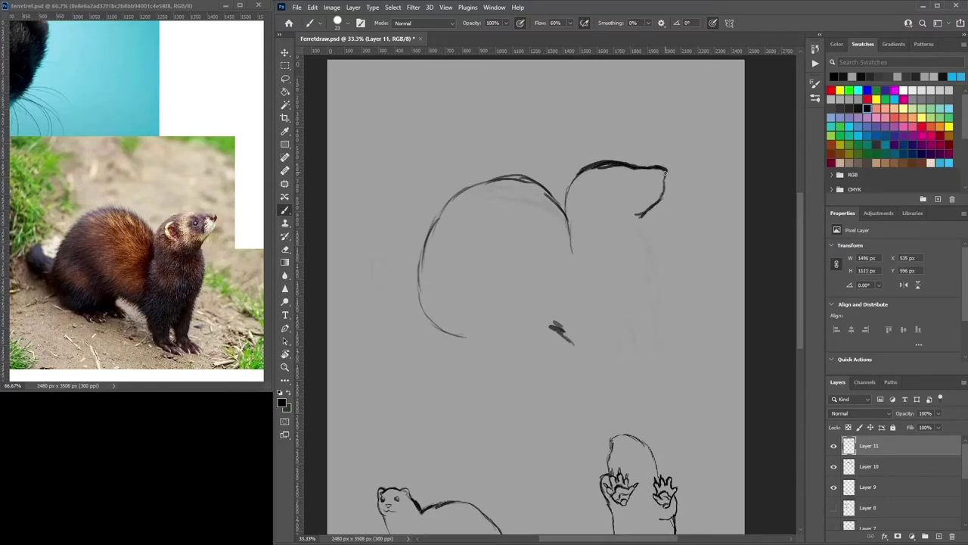
mouse_move(595, 182)
mouse_down()
mouse_move(592, 204)
mouse_move(643, 229)
mouse_move(652, 348)
mouse_move(632, 354)
mouse_move(659, 370)
mouse_up()
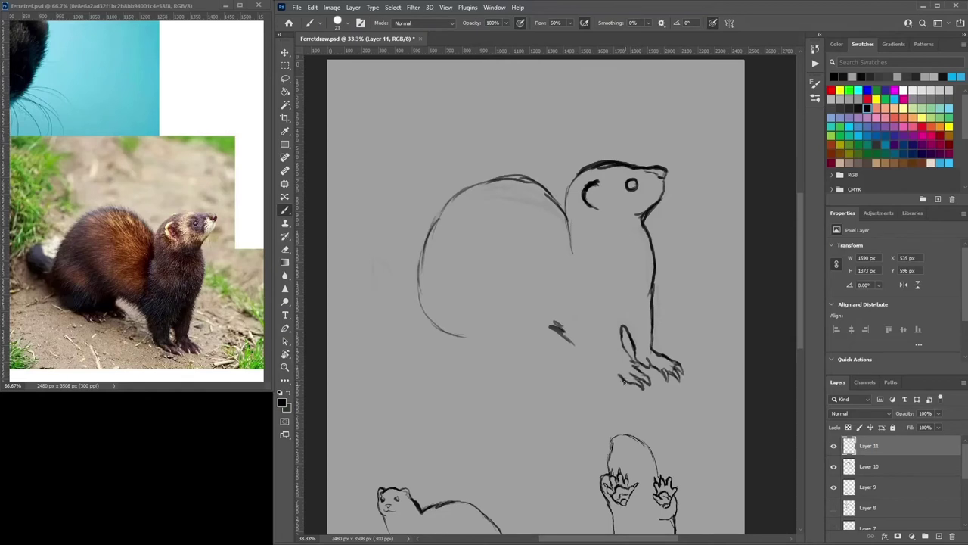
Step: Ink the belly line, curled tail, rump and hind paws of the dark ferret
mouse_move(584, 344)
mouse_down()
mouse_move(546, 324)
mouse_move(512, 349)
mouse_move(459, 364)
mouse_move(418, 331)
mouse_move(467, 361)
mouse_move(546, 325)
mouse_up()
mouse_move(408, 296)
mouse_down()
mouse_move(369, 264)
mouse_move(401, 311)
mouse_up()
mouse_move(368, 269)
mouse_down()
mouse_move(410, 318)
mouse_move(366, 254)
mouse_move(394, 317)
mouse_move(447, 202)
mouse_move(533, 182)
mouse_up()
drag(540, 324, 477, 308)
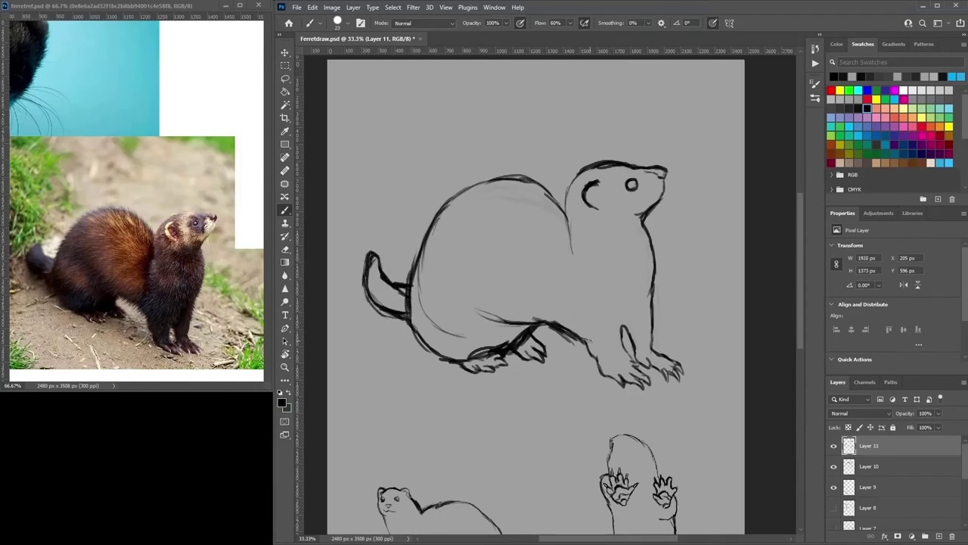
Step: Fill in the eye and thicken the lines under the chin and along the chest and front leg
mouse_move(568, 240)
mouse_down()
mouse_move(566, 185)
mouse_move(591, 166)
mouse_up()
drag(642, 212, 630, 229)
mouse_move(652, 280)
mouse_down()
mouse_move(655, 350)
mouse_move(655, 341)
mouse_move(676, 359)
mouse_move(652, 310)
mouse_move(659, 338)
mouse_up()
alt+click(650, 341)
alt+click(655, 326)
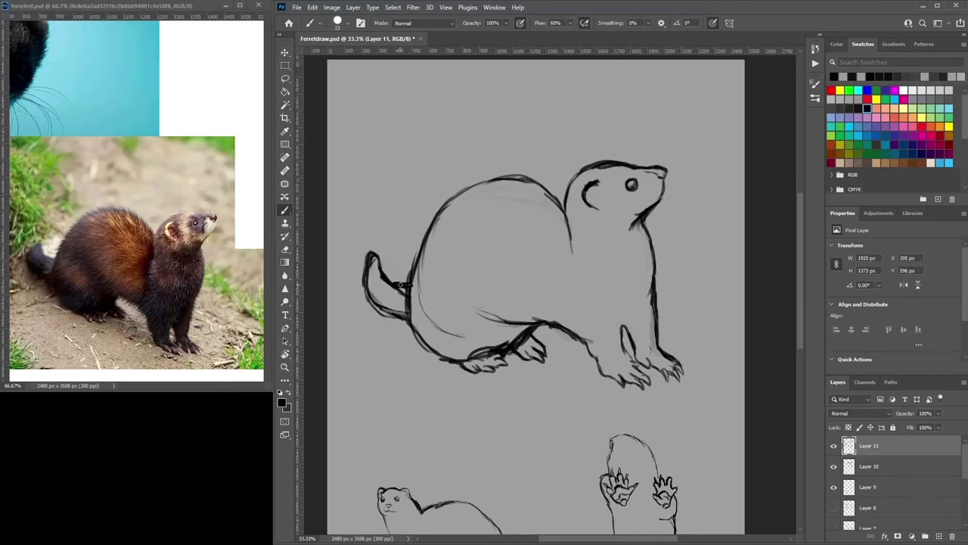
Step: Thicken the lower rump outline and darken the hind paws of the dark ferret
drag(368, 288, 437, 354)
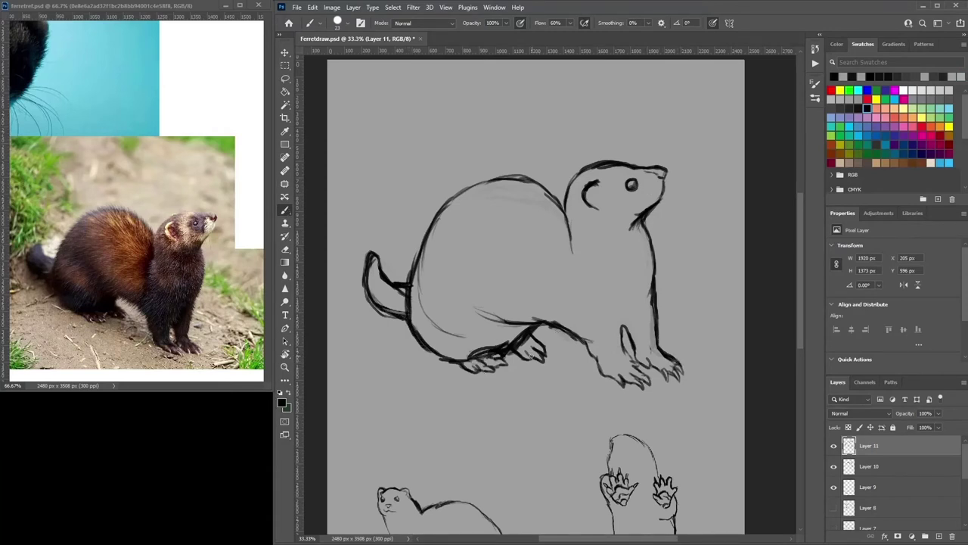
alt+click(512, 355)
drag(515, 351, 497, 346)
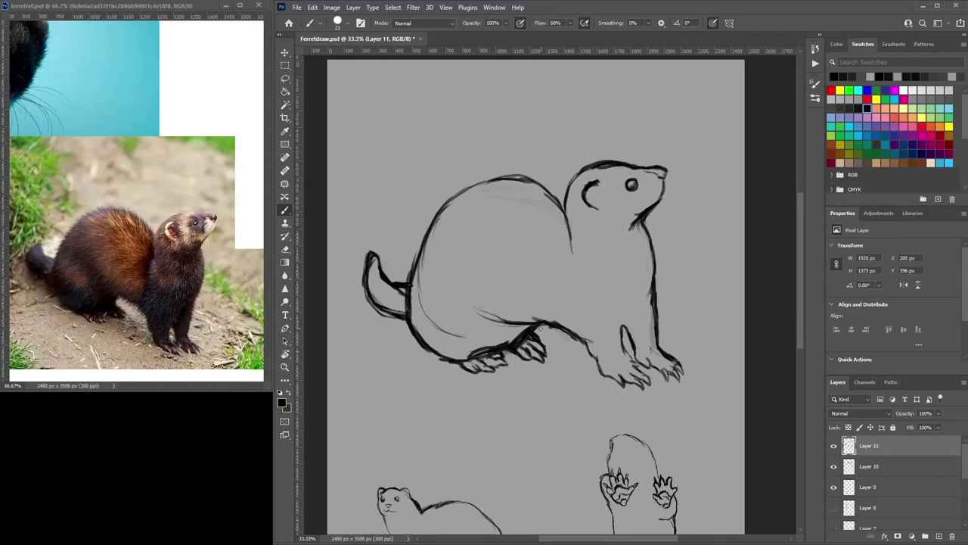
Step: Shade the inside of the dark ferret's ear using sampled tones
mouse_move(596, 190)
mouse_down()
mouse_move(589, 200)
mouse_move(599, 210)
mouse_move(585, 191)
mouse_move(584, 199)
mouse_up()
alt+click(592, 187)
alt+click(585, 189)
alt+click(581, 194)
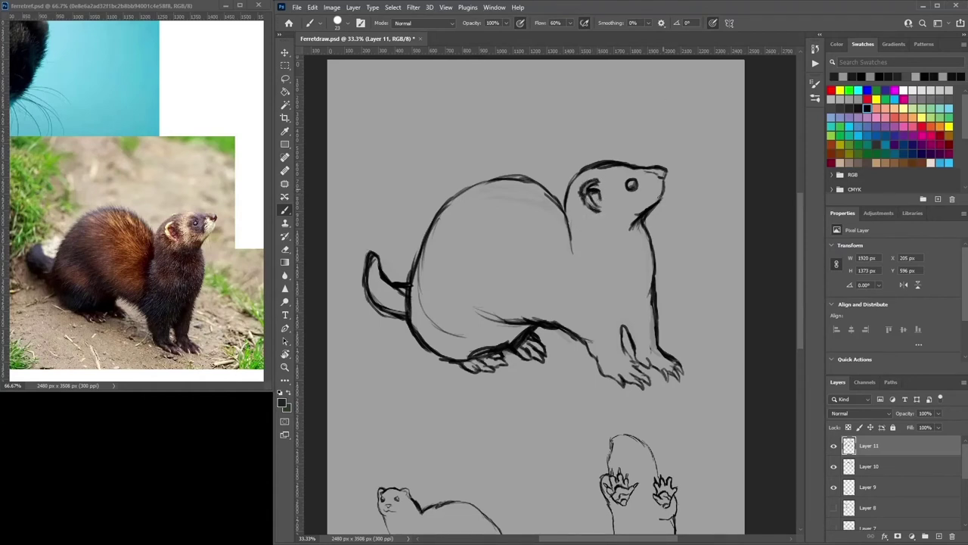
Step: Thicken the top of the head, add the far ear and strengthen the neck crease with sampled tones
drag(593, 168, 567, 214)
alt+click(582, 165)
mouse_move(576, 173)
mouse_down()
mouse_move(618, 161)
mouse_move(572, 184)
mouse_up()
alt+click(597, 168)
alt+click(573, 183)
mouse_move(620, 163)
mouse_down()
mouse_move(567, 195)
mouse_move(569, 258)
mouse_move(568, 248)
mouse_up()
alt+click(595, 141)
alt+click(575, 231)
alt+click(567, 207)
drag(567, 204, 568, 242)
alt+click(566, 205)
Step: Smooth and thicken the back outline, darken the gap between the front legs, and select and hide Layer 10's sketch
mouse_move(562, 206)
mouse_down()
mouse_move(463, 177)
mouse_move(439, 209)
mouse_up()
drag(500, 176, 418, 257)
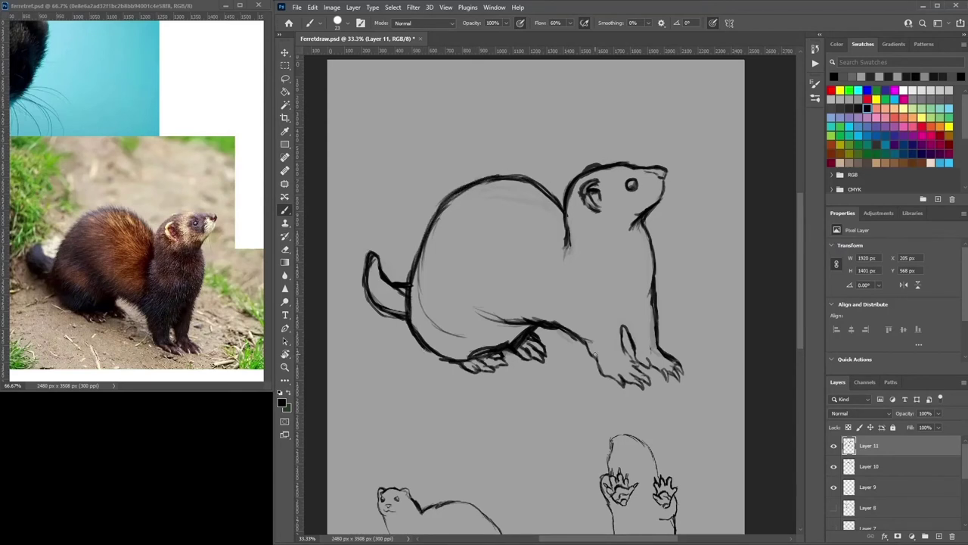
drag(638, 307, 620, 342)
key(l)
click(869, 466)
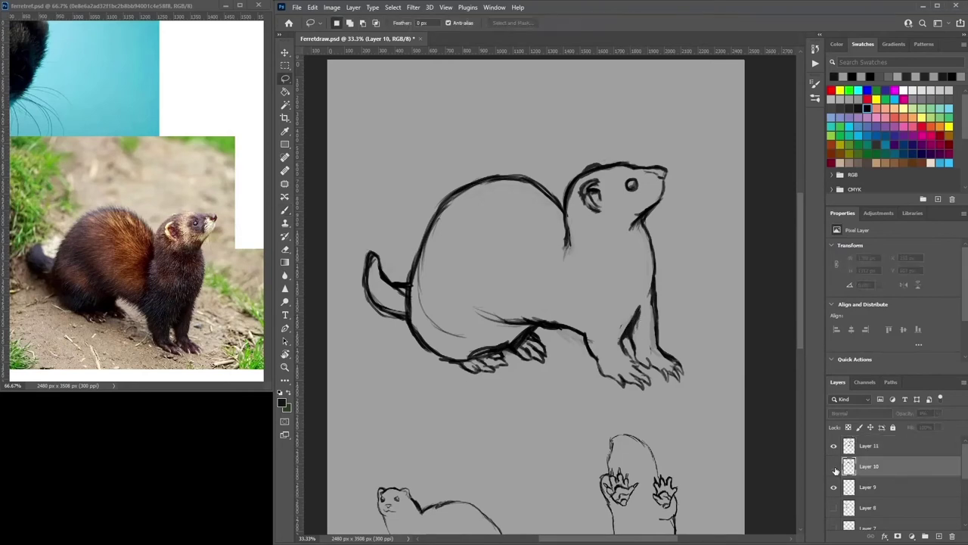
Step: Lasso the dark ferret's ear, transform it slightly toward the face on Layer 11, and deselect it
click(834, 466)
mouse_move(609, 221)
mouse_down()
mouse_move(590, 178)
mouse_move(610, 223)
mouse_move(607, 199)
mouse_up()
key(v)
click(596, 193)
key(Return)
click(893, 445)
key(l)
key(ctrl+t)
right_click(598, 201)
click(621, 160)
key(Return)
key(ctrl+d)
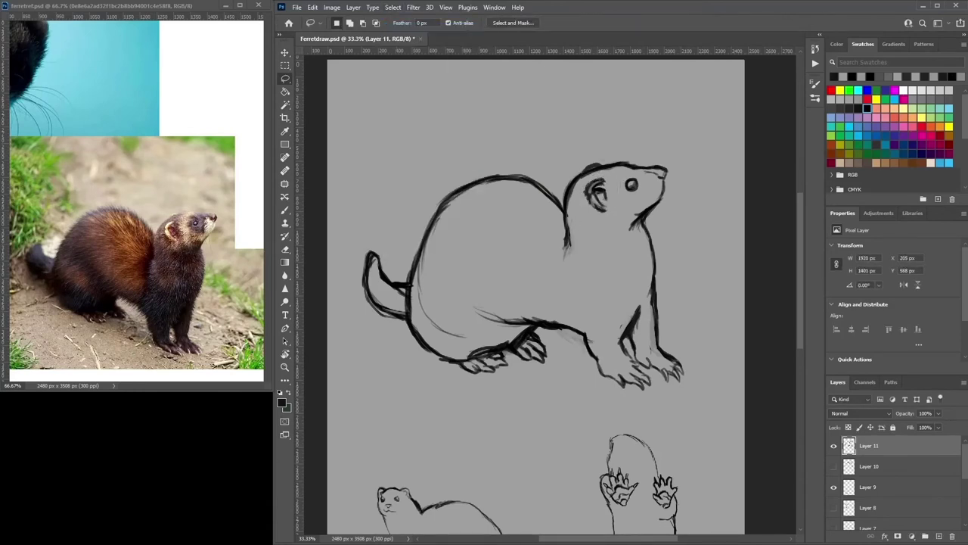
Step: Touch up the area around the dark ferret's eye with a sampled gray
key(b)
alt+click(640, 179)
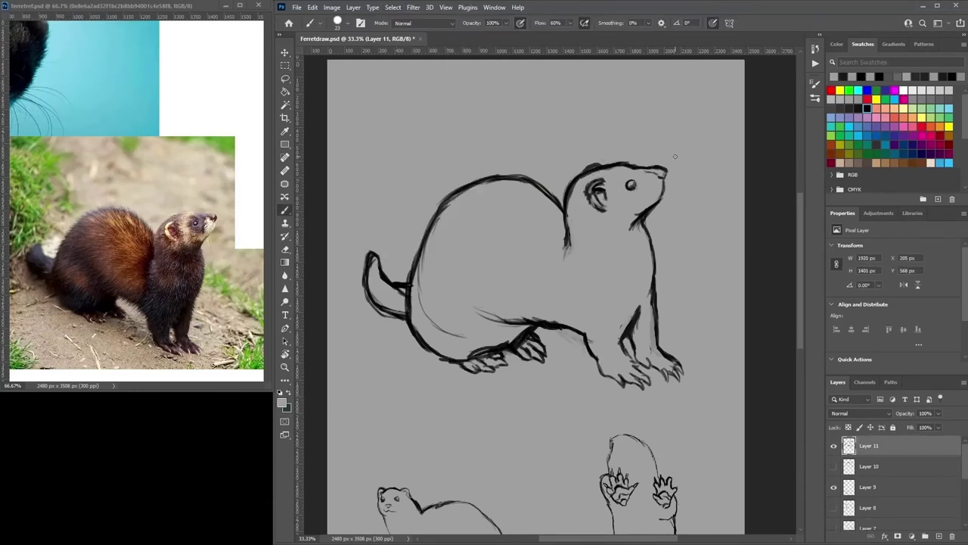
drag(638, 178, 623, 180)
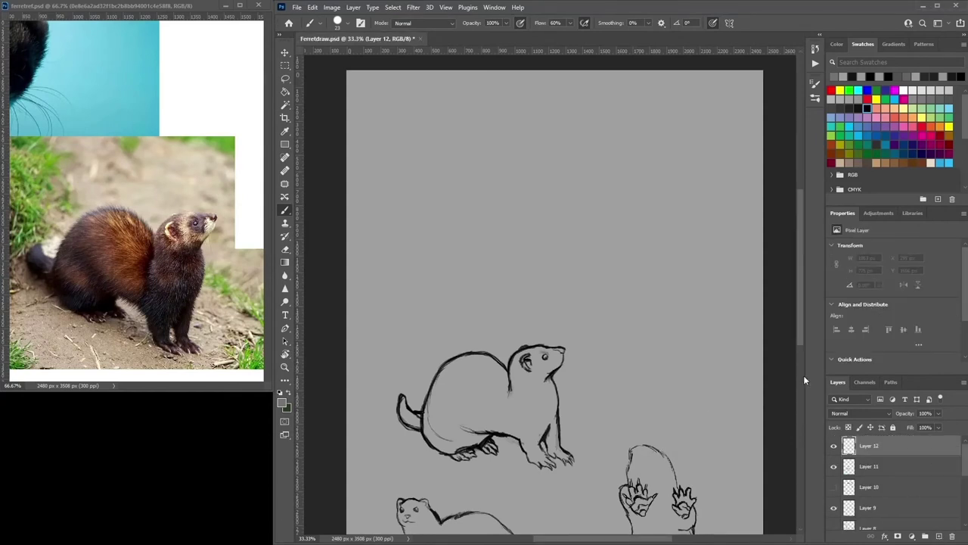
Step: Rough in the head, arched back and body of a new ferret above the others on Layer 12
mouse_move(590, 160)
mouse_down()
mouse_move(633, 174)
mouse_move(688, 171)
mouse_move(720, 204)
mouse_move(700, 261)
mouse_move(652, 269)
mouse_move(624, 216)
mouse_up()
key(v)
drag(694, 182, 696, 143)
key(b)
mouse_move(635, 132)
mouse_down()
mouse_move(592, 117)
mouse_move(516, 154)
mouse_move(483, 230)
mouse_up()
mouse_move(634, 139)
mouse_down()
mouse_move(575, 242)
mouse_move(471, 150)
mouse_move(451, 256)
mouse_up()
mouse_move(631, 141)
mouse_down()
mouse_move(578, 189)
mouse_move(575, 250)
mouse_up()
mouse_move(632, 125)
mouse_down()
mouse_move(552, 115)
mouse_move(450, 148)
mouse_move(432, 227)
mouse_up()
drag(509, 114, 429, 178)
mouse_move(590, 119)
mouse_down()
mouse_move(438, 246)
mouse_move(441, 260)
mouse_up()
drag(575, 238, 574, 272)
Step: Reposition the rough sketch and block in the two front legs, the belly line and the rump
key(v)
drag(719, 259, 712, 235)
click(285, 209)
drag(648, 240, 631, 282)
drag(623, 259, 617, 313)
mouse_move(568, 227)
mouse_down()
mouse_move(581, 300)
mouse_move(625, 326)
mouse_move(627, 303)
mouse_up()
mouse_move(649, 236)
mouse_down()
mouse_move(643, 303)
mouse_move(686, 312)
mouse_move(692, 268)
mouse_up()
drag(689, 219, 687, 277)
drag(668, 206, 657, 292)
drag(656, 221, 655, 264)
drag(646, 239, 628, 300)
drag(627, 299, 655, 303)
drag(565, 241, 432, 266)
drag(422, 194, 466, 255)
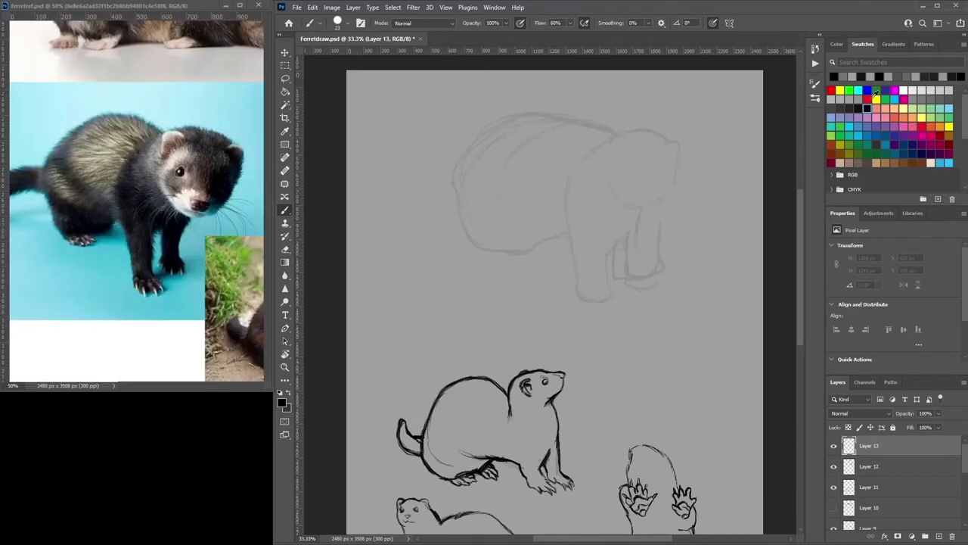
Step: Redraw the new ferret's head, ears, jaw and nose in darker lines on Layer 13
drag(655, 132, 622, 133)
mouse_move(679, 151)
mouse_down()
mouse_move(678, 189)
mouse_move(645, 197)
mouse_up()
mouse_move(628, 135)
mouse_down()
mouse_move(610, 156)
mouse_move(620, 204)
mouse_move(643, 216)
mouse_move(669, 198)
mouse_up()
alt+click(655, 196)
mouse_move(664, 200)
mouse_down()
mouse_move(631, 212)
mouse_move(652, 224)
mouse_move(643, 277)
mouse_move(615, 264)
mouse_move(598, 277)
mouse_up()
alt+click(656, 208)
Step: Draw the chest, front legs, back and lower body in dark lines over the rough sketch
mouse_move(616, 240)
mouse_down()
mouse_move(615, 300)
mouse_move(572, 273)
mouse_move(564, 216)
mouse_up()
mouse_move(619, 136)
mouse_down()
mouse_move(562, 212)
mouse_move(576, 299)
mouse_up()
mouse_move(606, 141)
mouse_down()
mouse_move(549, 119)
mouse_move(459, 153)
mouse_move(482, 249)
mouse_move(539, 248)
mouse_move(507, 260)
mouse_up()
Step: Add the tail extending behind the rump and connect it to the body outline
mouse_move(560, 240)
mouse_down()
mouse_move(495, 267)
mouse_move(478, 259)
mouse_move(452, 205)
mouse_move(402, 213)
mouse_up()
drag(447, 181, 375, 200)
drag(438, 206, 380, 232)
mouse_move(390, 188)
mouse_down()
mouse_move(366, 235)
mouse_move(408, 219)
mouse_up()
drag(390, 189, 369, 216)
Step: Add the eyes and refine the nose and muzzle on Layer 13 with sampled tones
mouse_move(612, 186)
mouse_down()
mouse_move(638, 216)
mouse_move(611, 167)
mouse_up()
alt+click(621, 193)
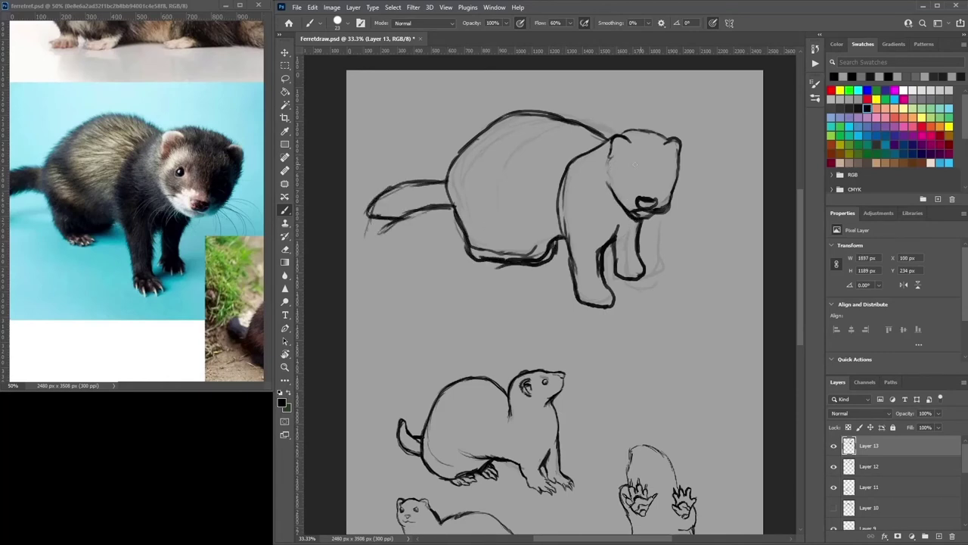
mouse_move(621, 168)
mouse_down()
mouse_move(669, 171)
mouse_move(656, 199)
mouse_up()
click(627, 172)
alt+click(621, 205)
alt+click(625, 173)
alt+click(623, 168)
key(x)
click(666, 174)
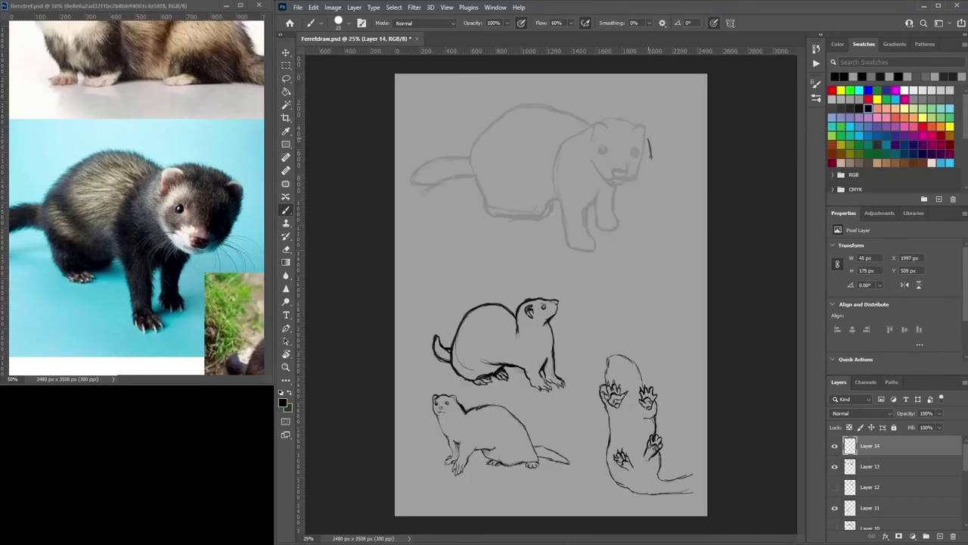
Step: Draw the clean head outline, cheek, ears and eyes on Layer 14 over the faded sketch
mouse_move(648, 138)
mouse_down()
mouse_move(650, 168)
mouse_move(610, 184)
mouse_up()
drag(649, 159, 641, 178)
drag(602, 147, 641, 156)
mouse_move(647, 133)
mouse_down()
mouse_move(601, 119)
mouse_move(590, 142)
mouse_move(582, 131)
mouse_move(559, 148)
mouse_up()
Step: Draw the front legs with clawed paws and the chest line on Layer 14
mouse_move(614, 188)
mouse_down()
mouse_move(618, 239)
mouse_move(597, 238)
mouse_move(597, 189)
mouse_up()
drag(615, 205, 617, 227)
drag(613, 186, 617, 225)
mouse_move(612, 202)
mouse_down()
mouse_move(612, 215)
mouse_move(583, 230)
mouse_move(598, 261)
mouse_move(569, 268)
mouse_move(591, 243)
mouse_up()
drag(561, 209, 563, 244)
drag(563, 184, 551, 227)
Step: Outline the upper back from the head and refine the muzzle and eye
drag(593, 125, 516, 103)
mouse_move(649, 167)
mouse_down()
mouse_move(634, 183)
mouse_move(634, 156)
mouse_move(623, 183)
mouse_move(630, 176)
mouse_move(616, 167)
mouse_up()
alt+click(634, 151)
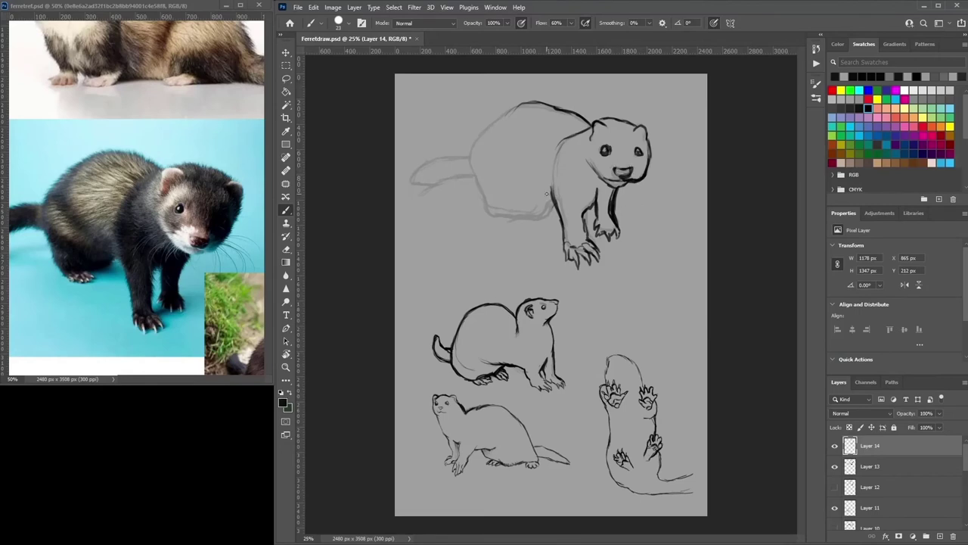
Step: Outline the back, rump, belly, hind paw and tail of the new ferret on Layer 14
mouse_move(558, 198)
mouse_down()
mouse_move(514, 228)
mouse_move(497, 222)
mouse_move(532, 225)
mouse_move(495, 217)
mouse_move(481, 178)
mouse_move(476, 129)
mouse_move(530, 103)
mouse_up()
alt+click(534, 224)
alt+click(525, 223)
drag(554, 162, 550, 198)
drag(475, 175, 425, 182)
drag(470, 157, 405, 184)
drag(405, 184, 437, 171)
Step: Strengthen the jaw, the far side of the face and the ear outlines
mouse_move(588, 159)
mouse_down()
mouse_move(616, 188)
mouse_move(638, 180)
mouse_up()
mouse_move(648, 173)
mouse_down()
mouse_move(644, 126)
mouse_move(652, 140)
mouse_up()
mouse_move(593, 140)
mouse_down()
mouse_move(617, 115)
mouse_move(596, 128)
mouse_up()
alt+click(606, 150)
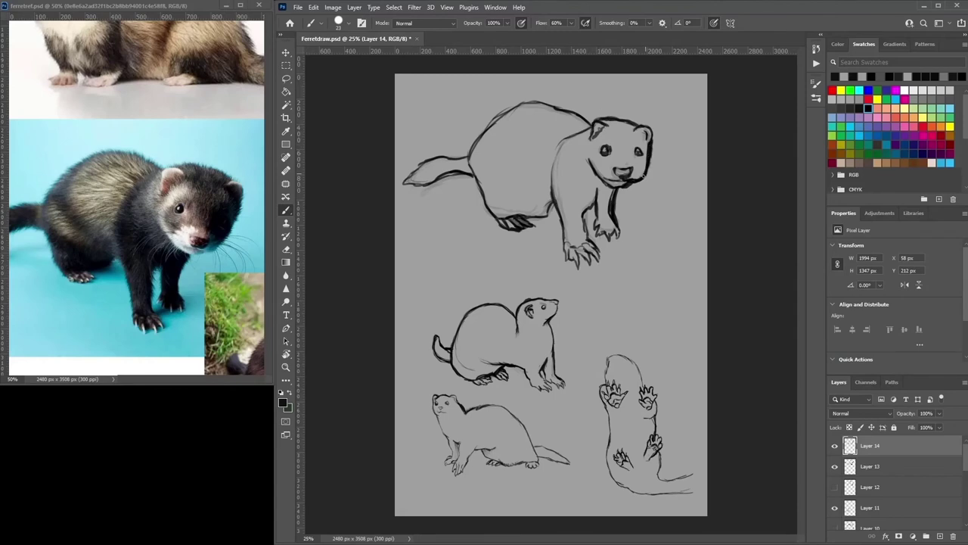
Step: Thin and clean the inner lines of the front legs with tones sampled from the drawing
alt+click(601, 189)
alt+click(594, 202)
alt+click(590, 210)
alt+click(586, 219)
drag(584, 222, 585, 239)
alt+click(595, 200)
alt+click(598, 198)
mouse_move(595, 199)
mouse_down()
mouse_move(600, 190)
mouse_move(597, 205)
mouse_up()
alt+click(605, 207)
mouse_move(611, 198)
mouse_down()
mouse_move(615, 228)
mouse_move(611, 208)
mouse_up()
alt+click(615, 216)
alt+click(618, 192)
alt+click(640, 150)
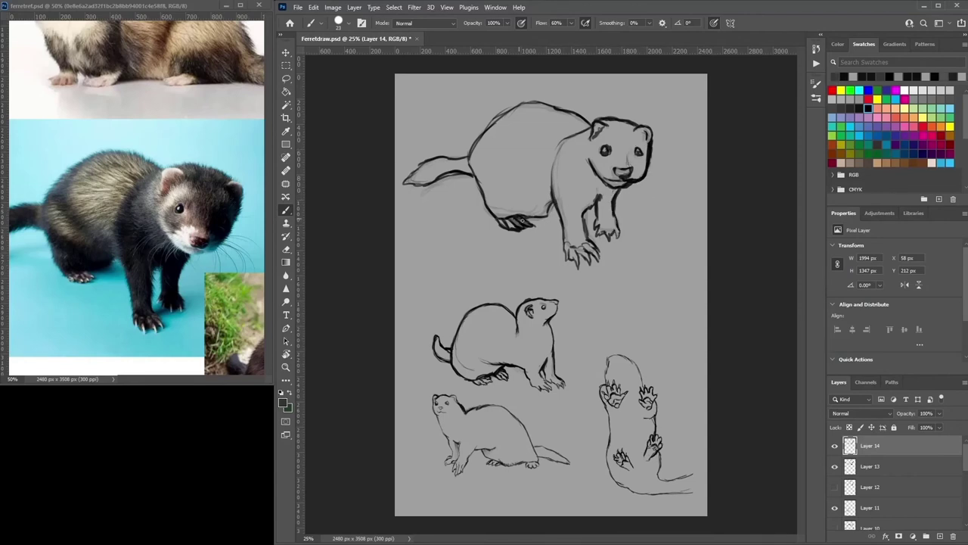
Step: Refine the toes and shading of the hind paw with black and sampled tones
key(ctrl+plus)
click(868, 108)
alt+click(505, 196)
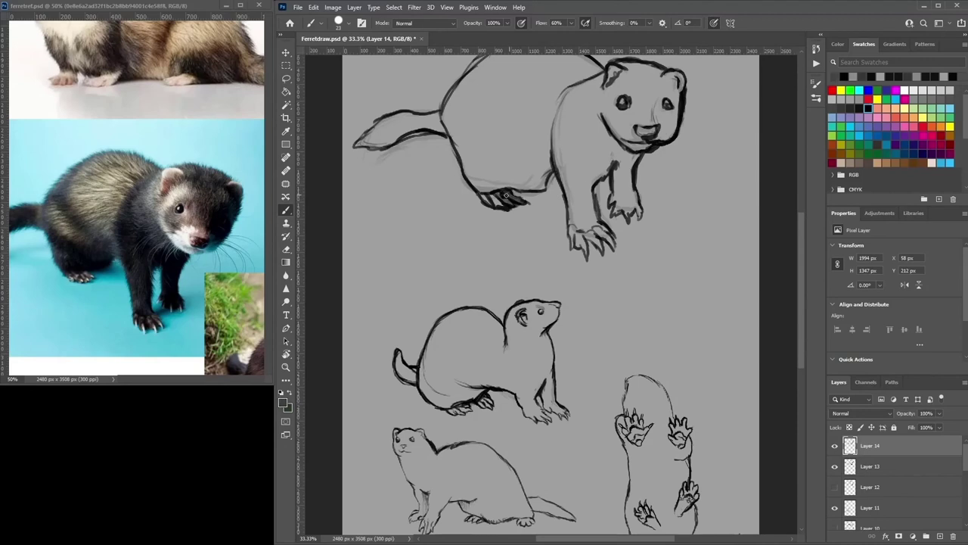
alt+click(496, 198)
mouse_move(501, 196)
mouse_down()
mouse_move(488, 198)
mouse_move(446, 133)
mouse_move(559, 178)
mouse_move(531, 178)
mouse_up()
alt+click(488, 198)
alt+click(493, 195)
alt+click(499, 191)
click(868, 108)
key(ctrl+minus)
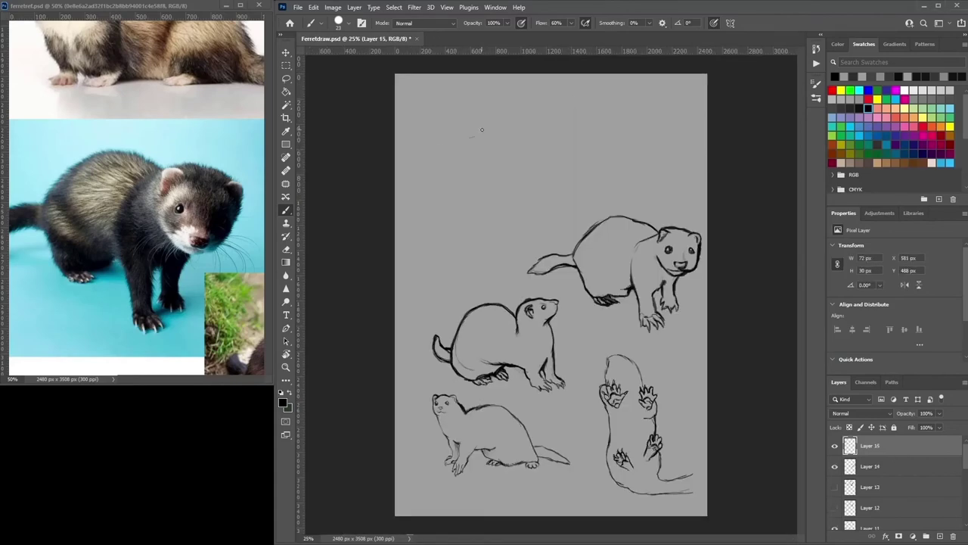
Step: Block in the round head and one ear of another ferret in the page's empty upper area on Layer 15
mouse_move(465, 130)
mouse_down()
mouse_move(497, 129)
mouse_move(467, 124)
mouse_move(493, 166)
mouse_move(497, 130)
mouse_up()
mouse_move(471, 169)
mouse_down()
mouse_move(492, 167)
mouse_move(453, 145)
mouse_move(479, 116)
mouse_move(497, 118)
mouse_move(513, 157)
mouse_up()
mouse_move(504, 118)
mouse_down()
mouse_move(475, 119)
mouse_move(485, 122)
mouse_move(477, 126)
mouse_move(475, 115)
mouse_move(516, 144)
mouse_up()
alt+click(528, 92)
alt+click(481, 117)
drag(499, 116, 524, 120)
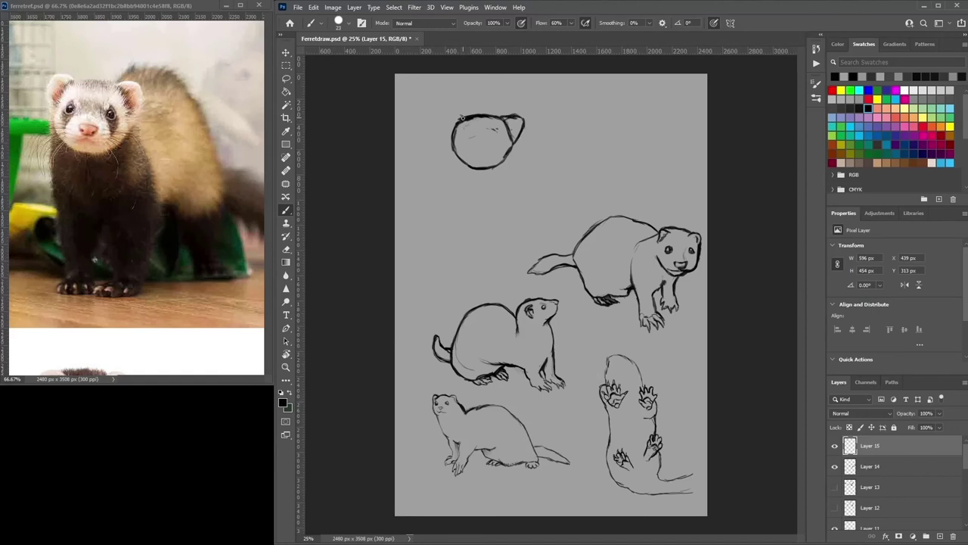